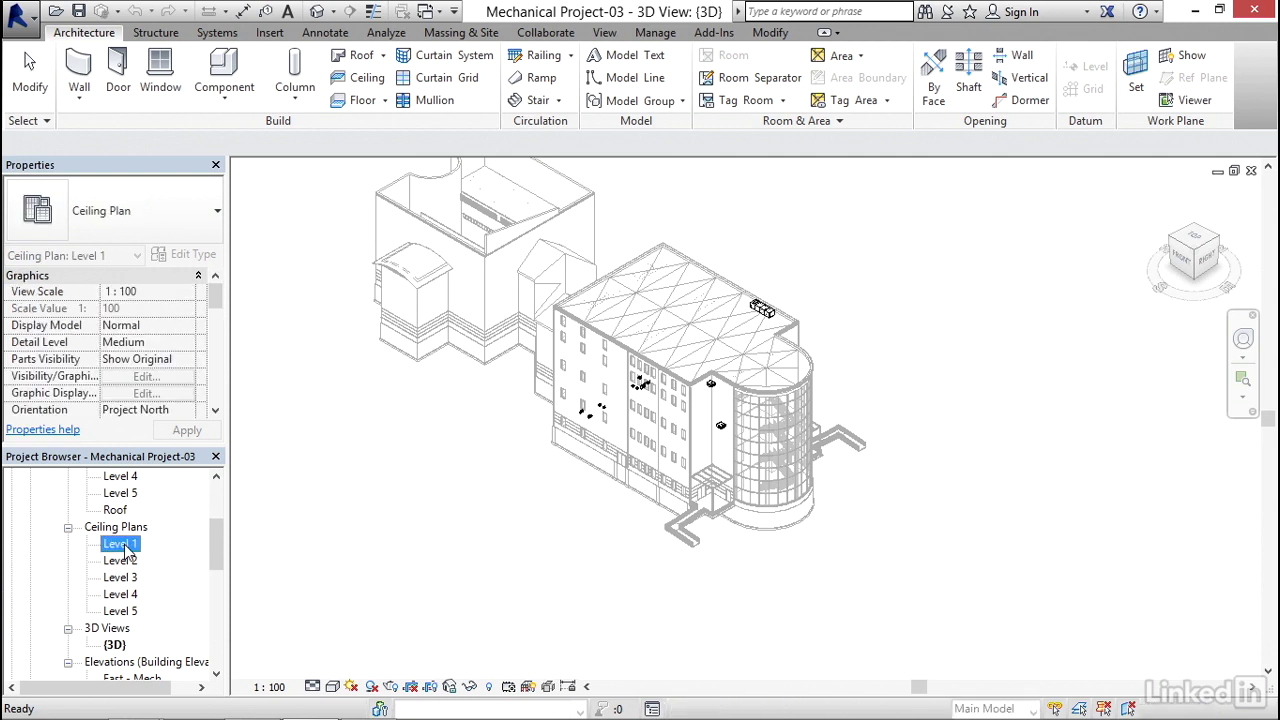
# Start placing an M_Supply Diffuser 600 x 600 Face 300 x 300 Connection air terminal in the Level 1 ceiling plan, with a 2438 offset
pyautogui.moveTo(751, 377); pyautogui.dragTo(582, 420, button='middle')
pyautogui.scroll(3, 620, 318)
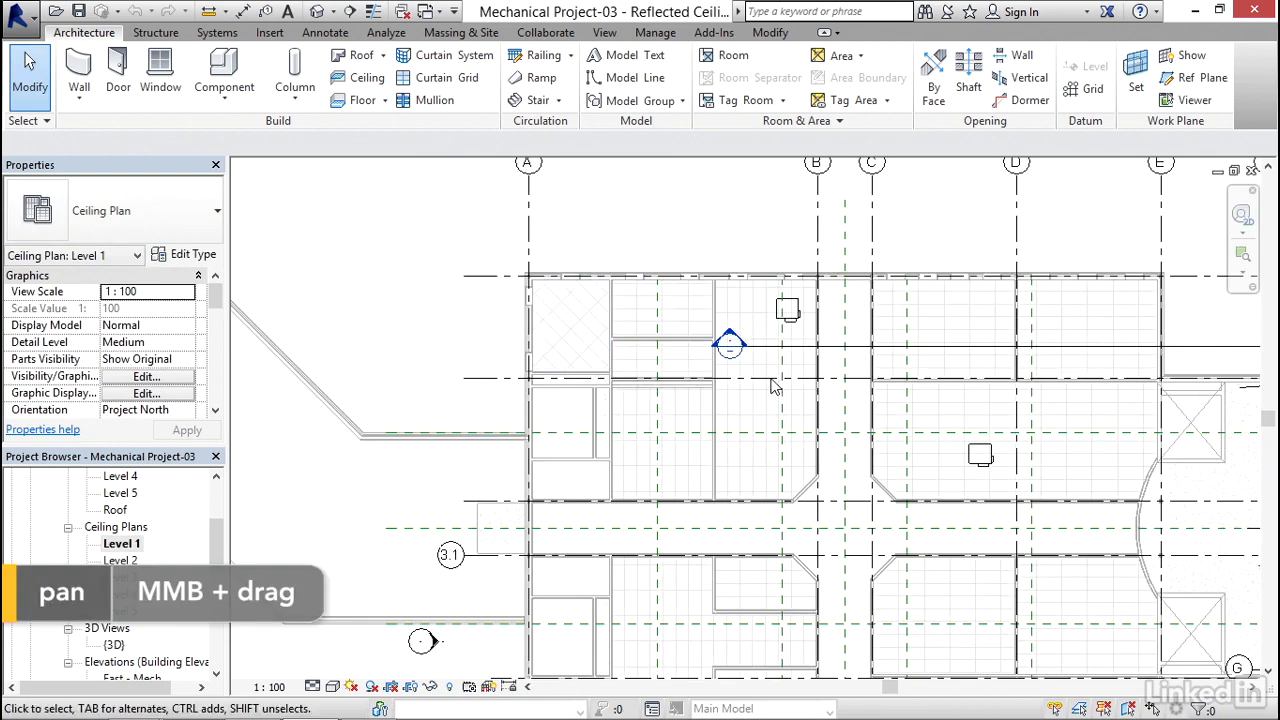
pyautogui.moveTo(639, 369); pyautogui.dragTo(645, 377, button='middle')
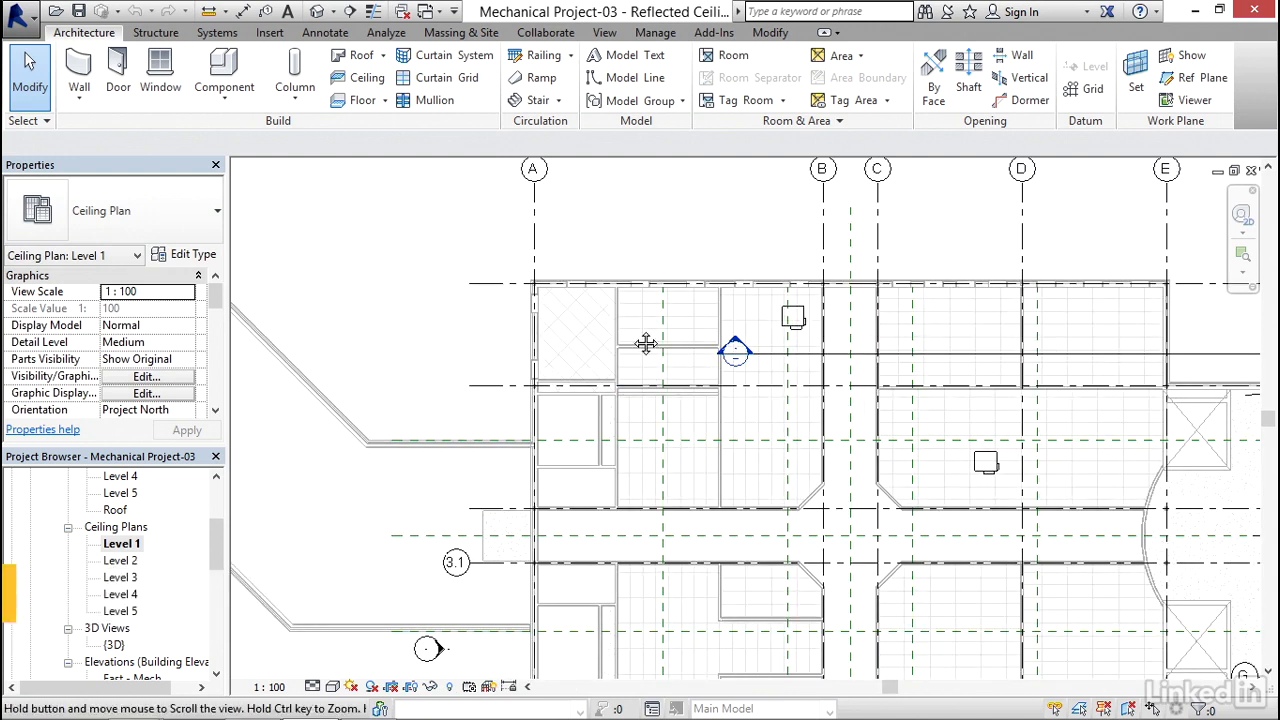
pyautogui.scroll(2, 580, 340)
pyautogui.moveTo(426, 311); pyautogui.dragTo(425, 317, button='middle')
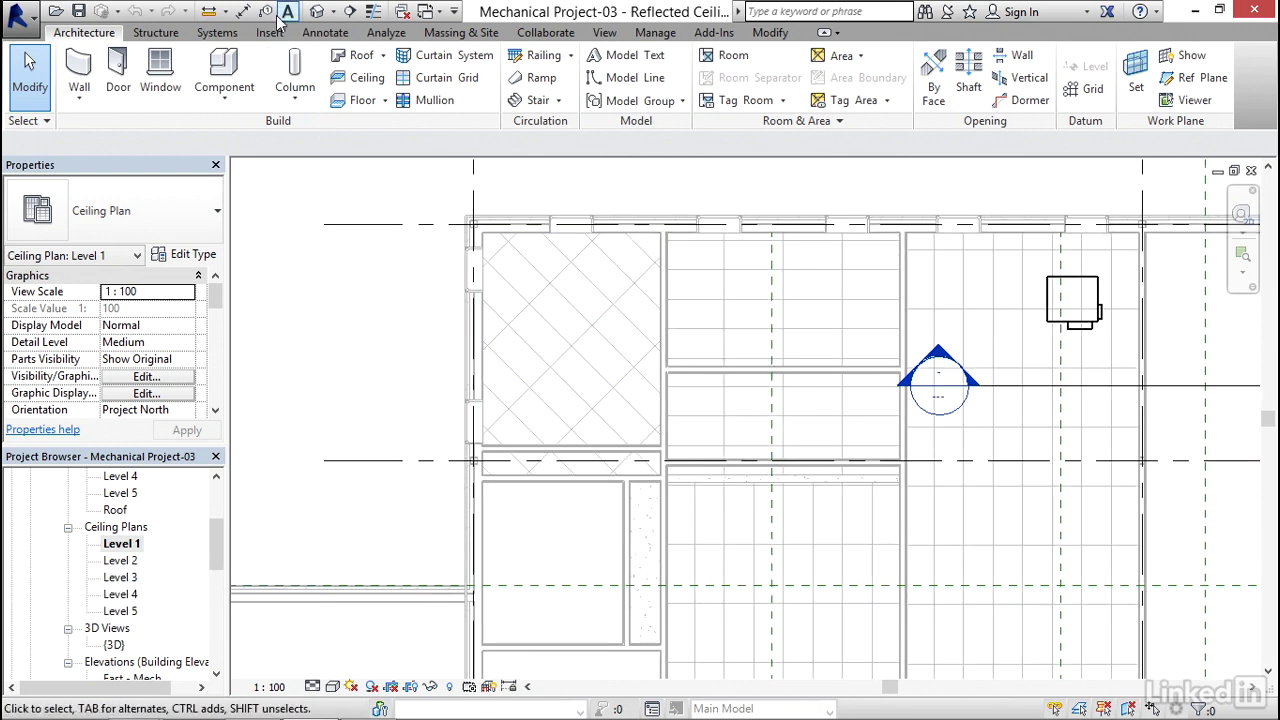
pyautogui.click(217, 33)
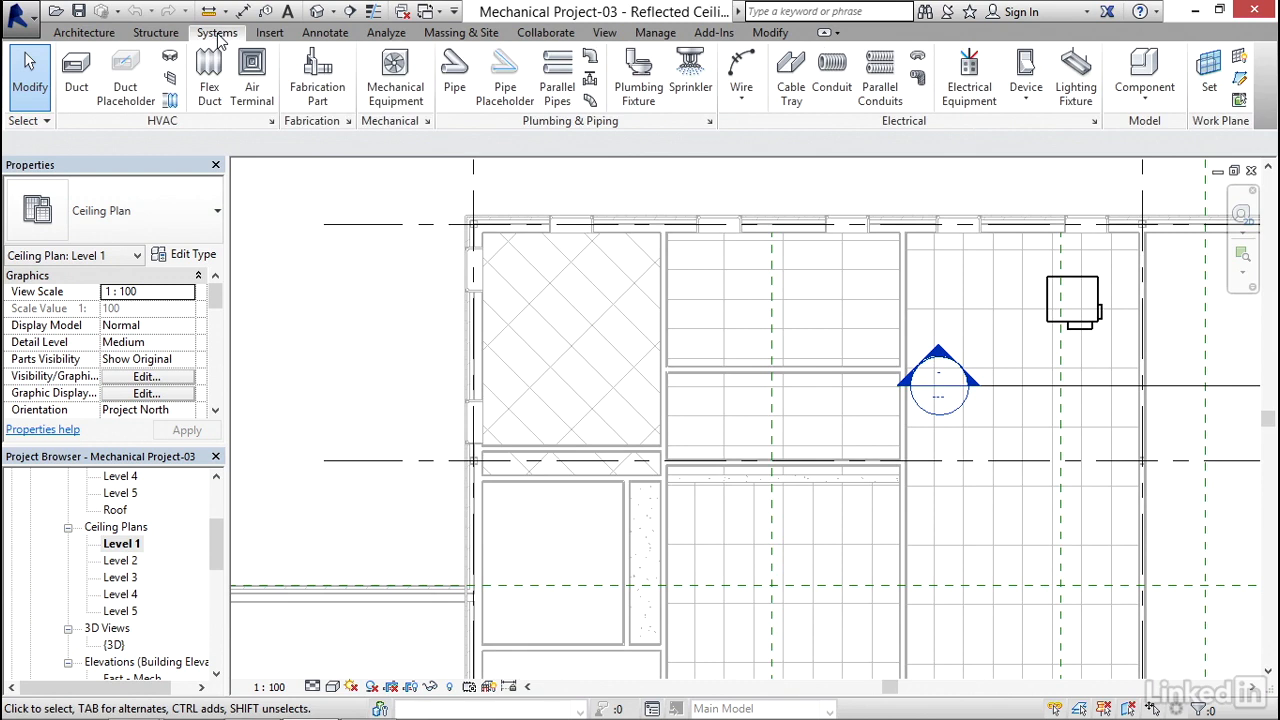
pyautogui.click(254, 74)
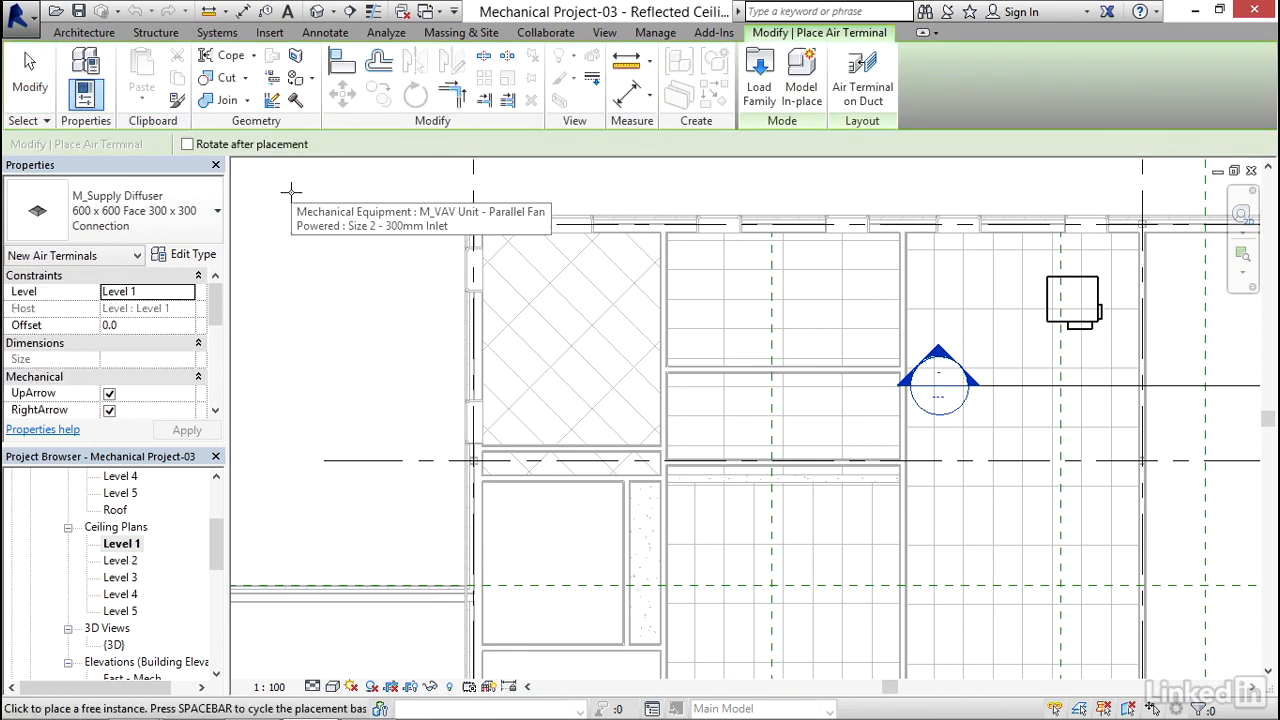
pyautogui.click(186, 220)
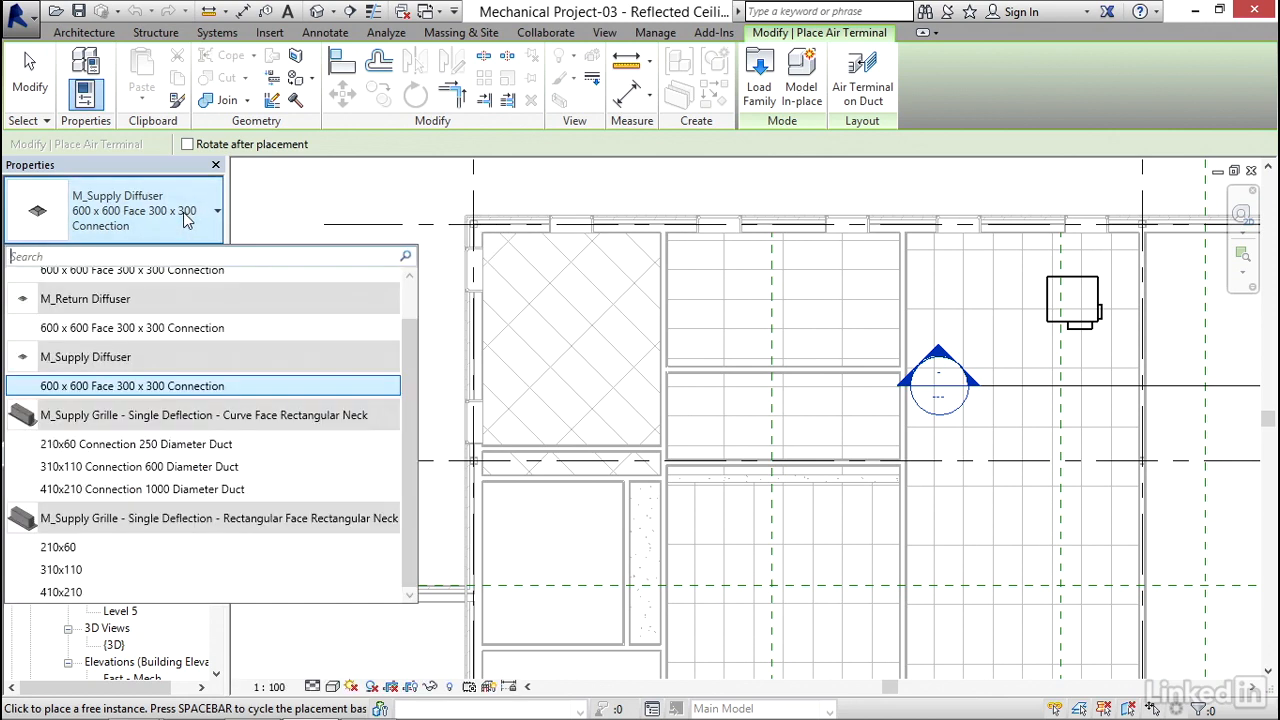
pyautogui.click(146, 387)
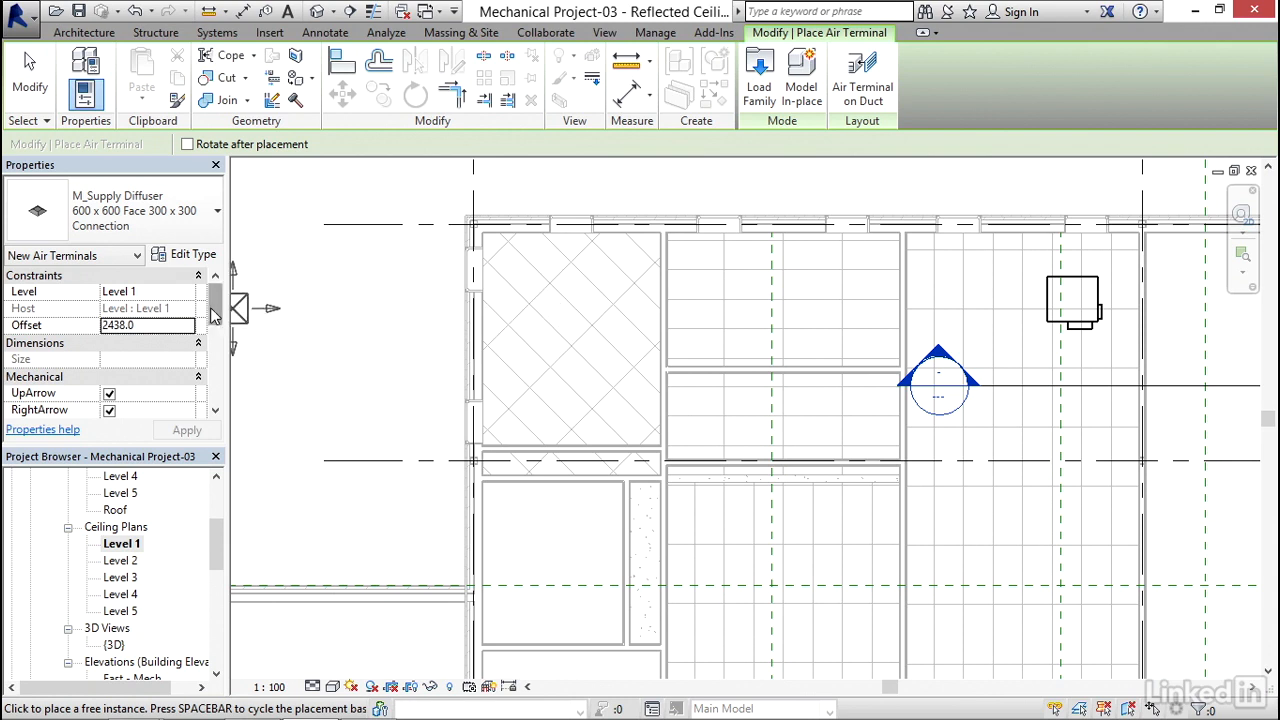
# Turn off the up, right, left and down flow arrows for the new supply diffuser
pyautogui.moveTo(218, 310)
pyautogui.mouseDown()
pyautogui.moveTo(224, 336)
pyautogui.moveTo(220, 324)
pyautogui.mouseUp()
pyautogui.click(109, 342)
pyautogui.click(109, 359)
pyautogui.click(109, 376)
# Rotate the diffuser to match the diagonal ceiling grid and place one in the middle of the upper-left corner room
pyautogui.moveTo(549, 336); pyautogui.dragTo(534, 337, button='middle')
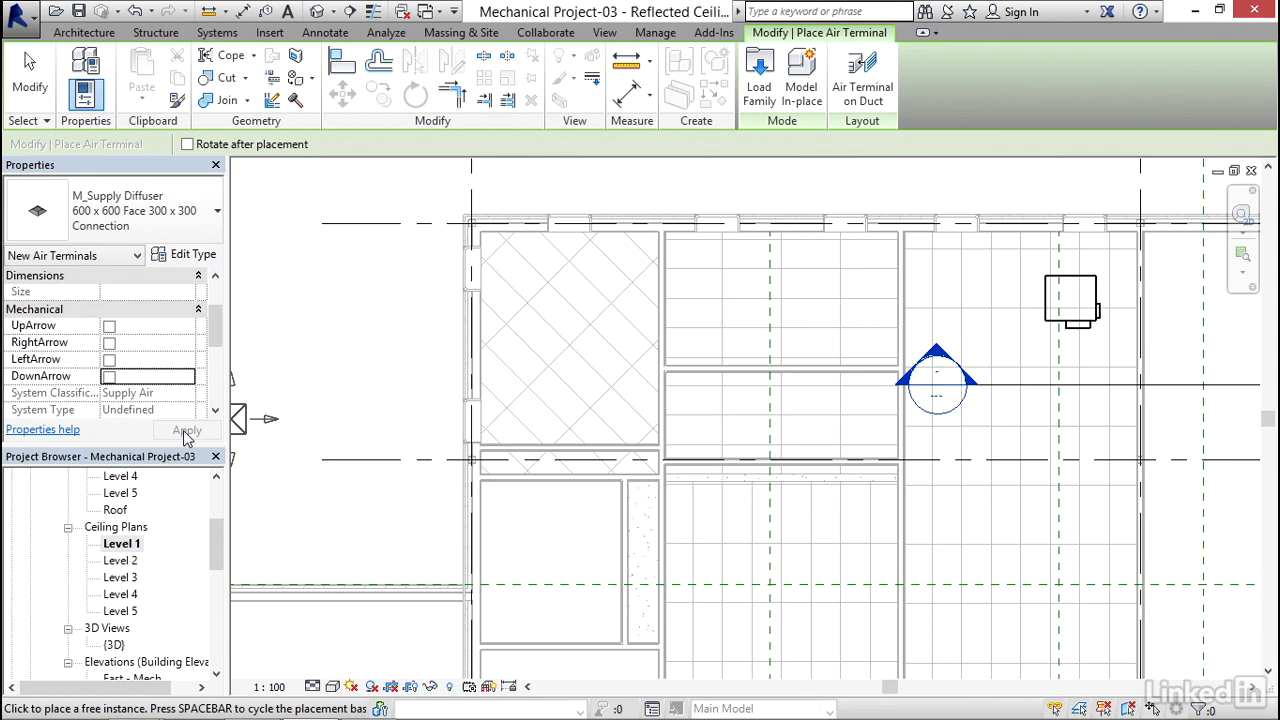
pyautogui.scroll(2, 548, 337)
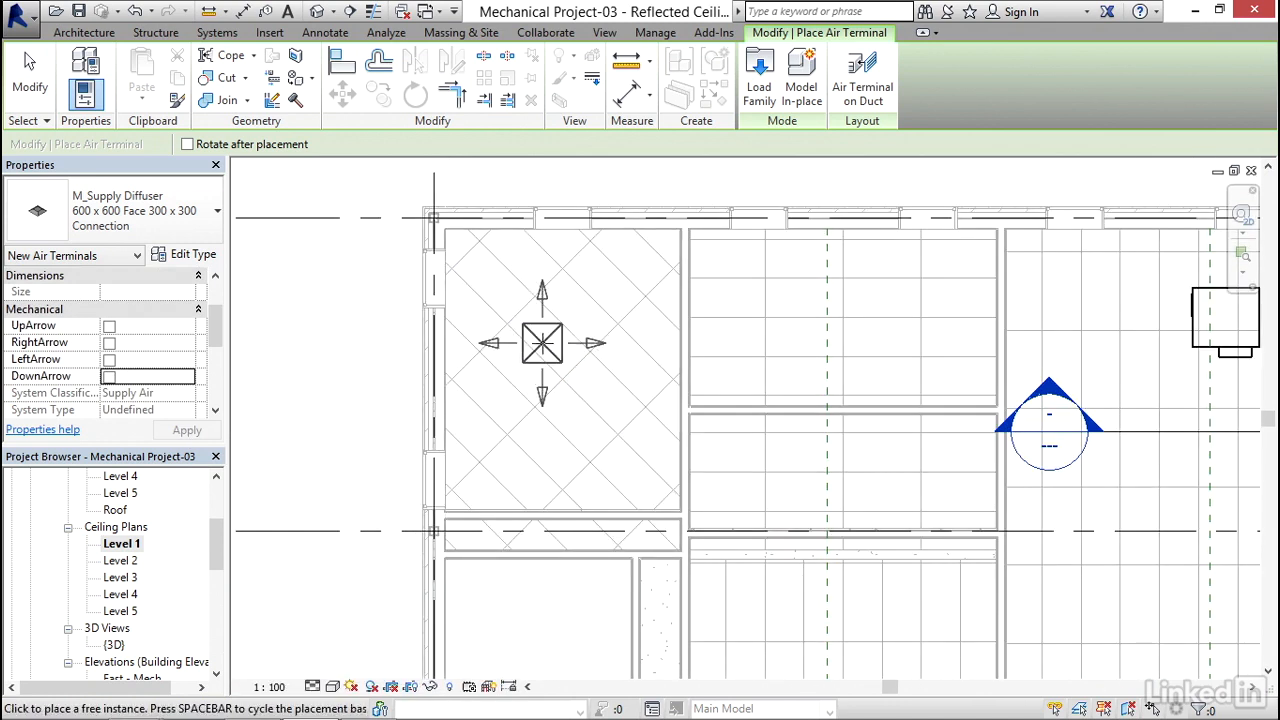
pyautogui.press('space')
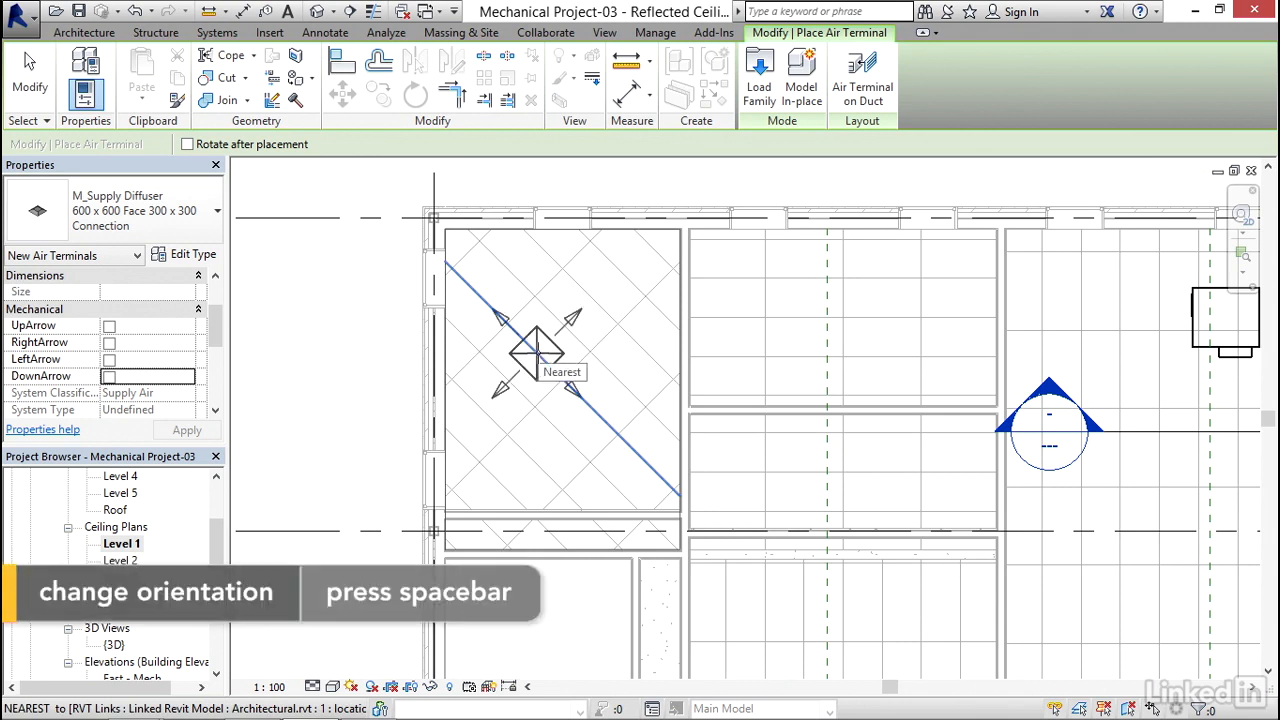
pyautogui.moveTo(540, 352); pyautogui.dragTo(541, 362, button='middle')
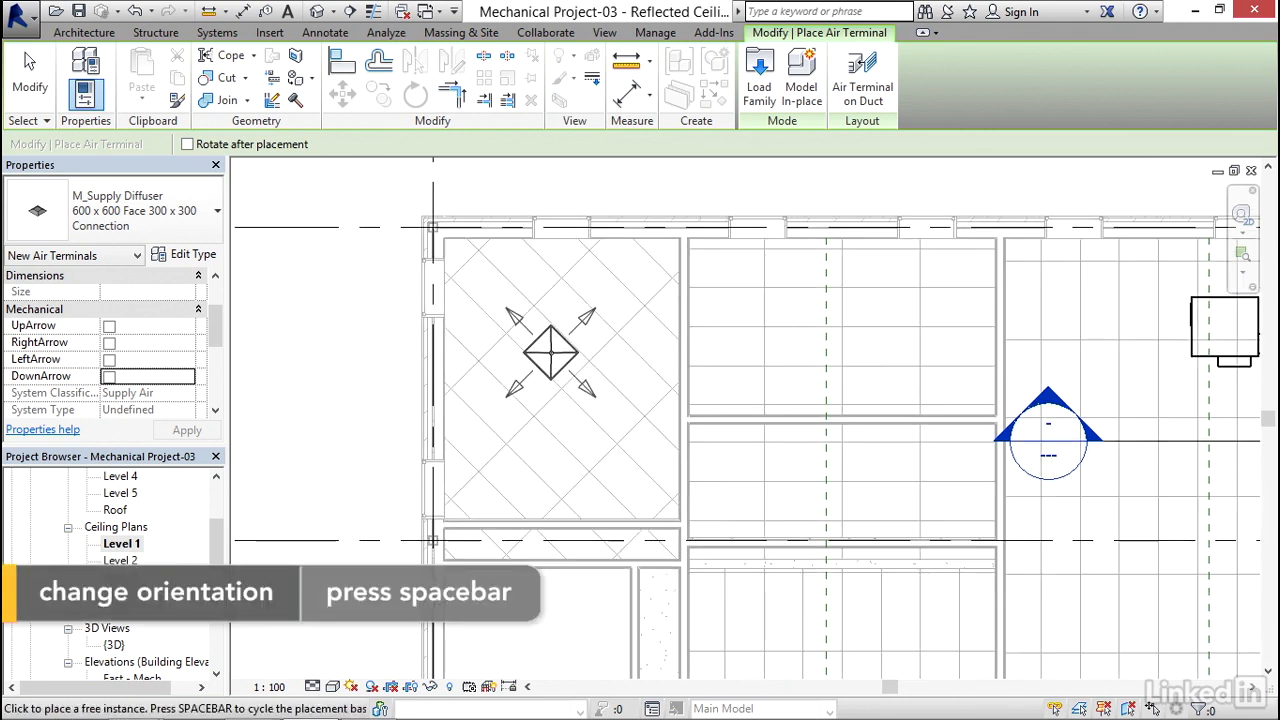
pyautogui.scroll(4, 553, 360)
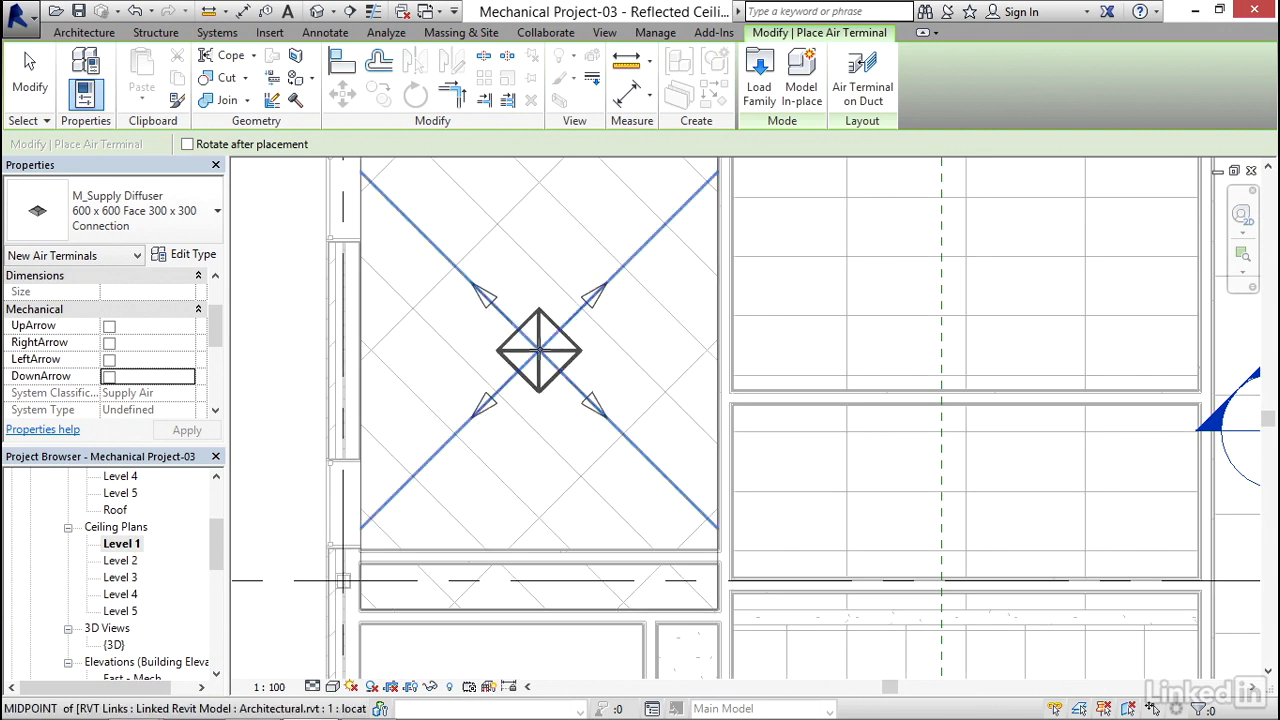
pyautogui.click(539, 350)
pyautogui.press('Escape')
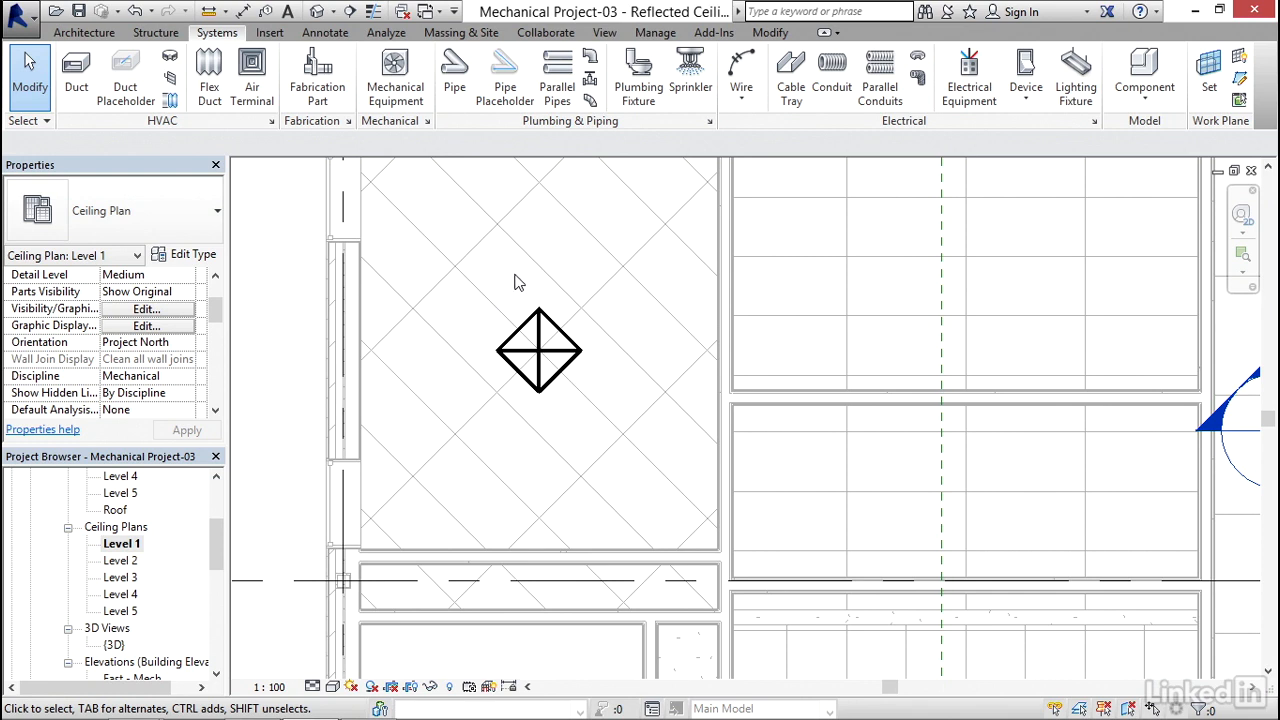
# Align the diffuser with the diagonal ceiling grid lines in both directions so it sits within a ceiling tile
pyautogui.press('a')
pyautogui.press('l')
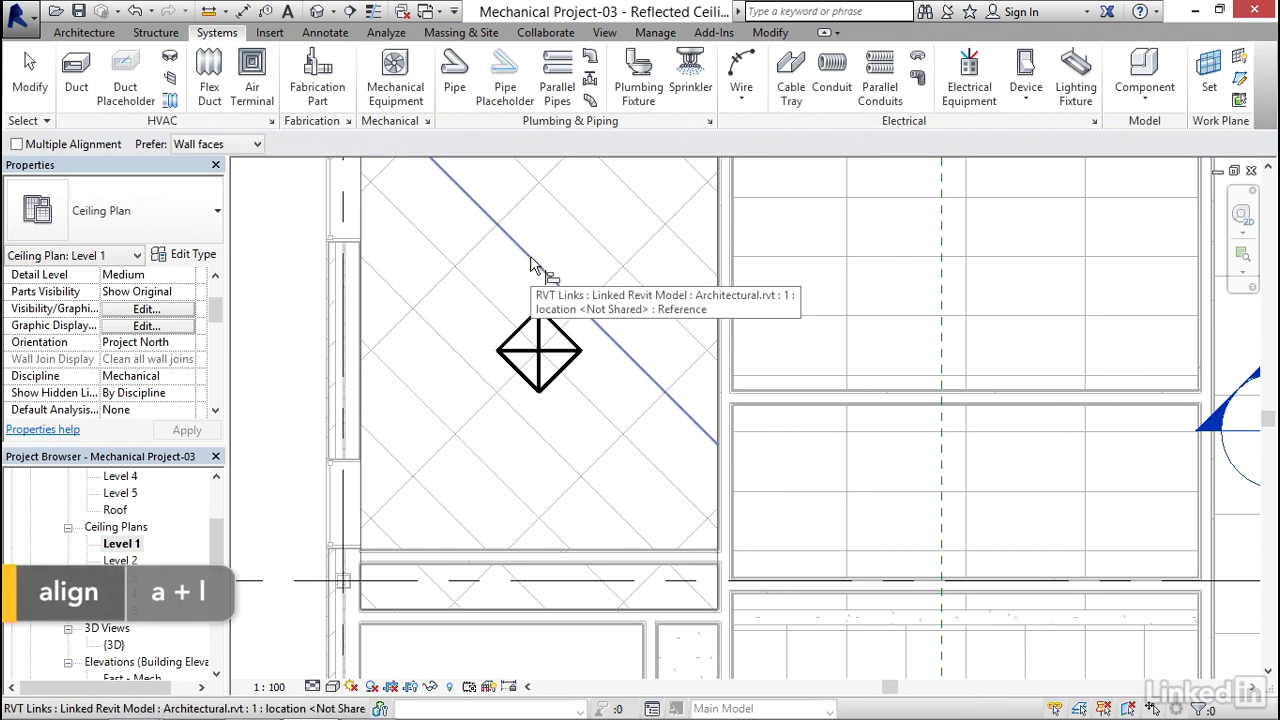
pyautogui.click(518, 246)
pyautogui.click(517, 243)
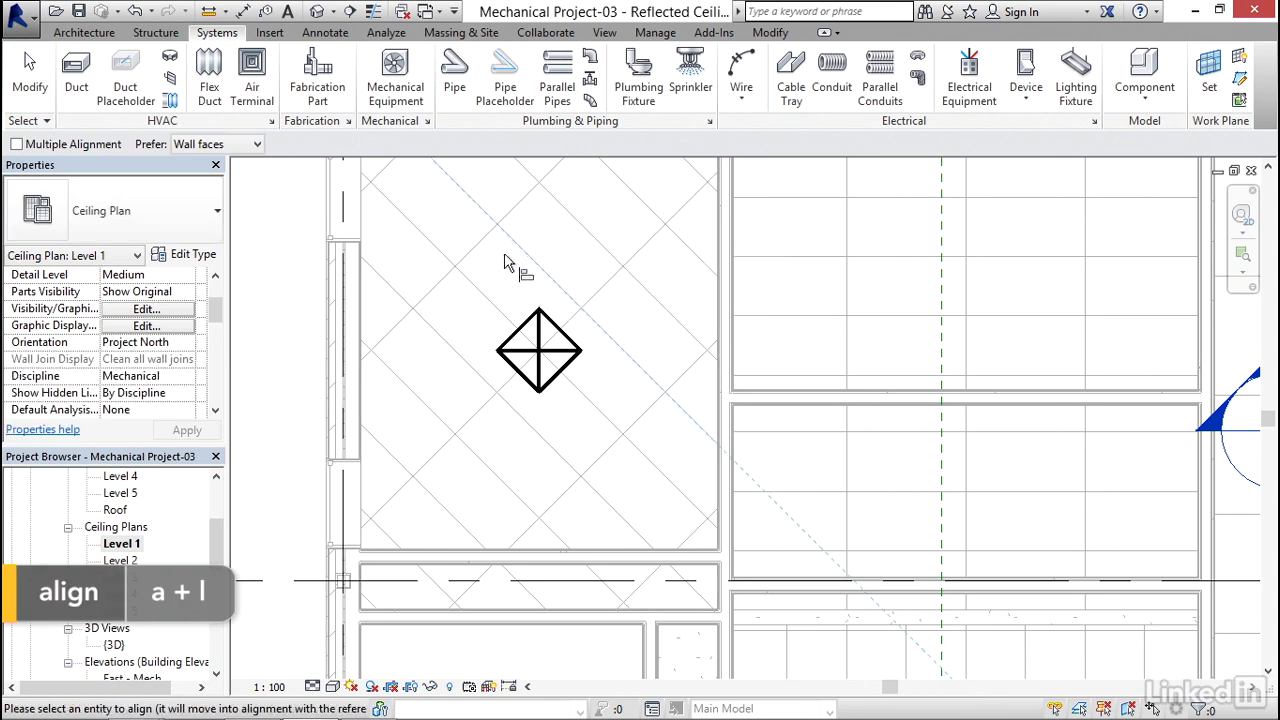
pyautogui.click(552, 320)
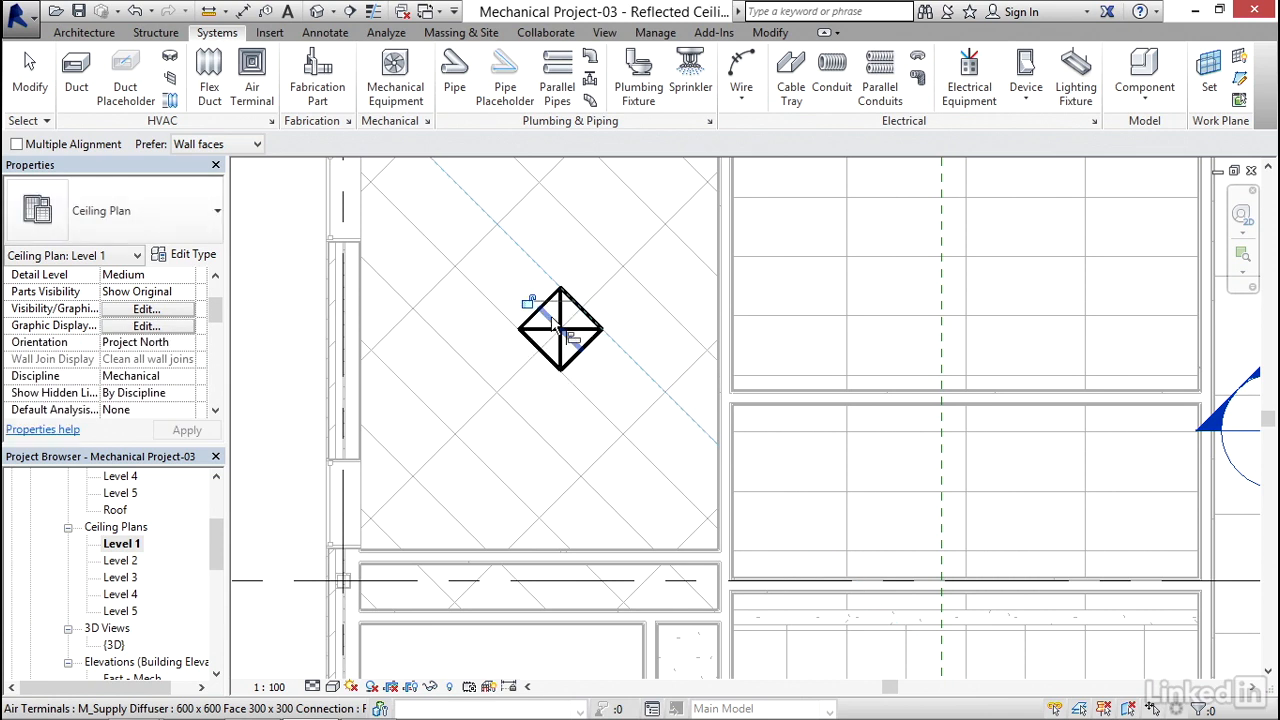
pyautogui.click(504, 382)
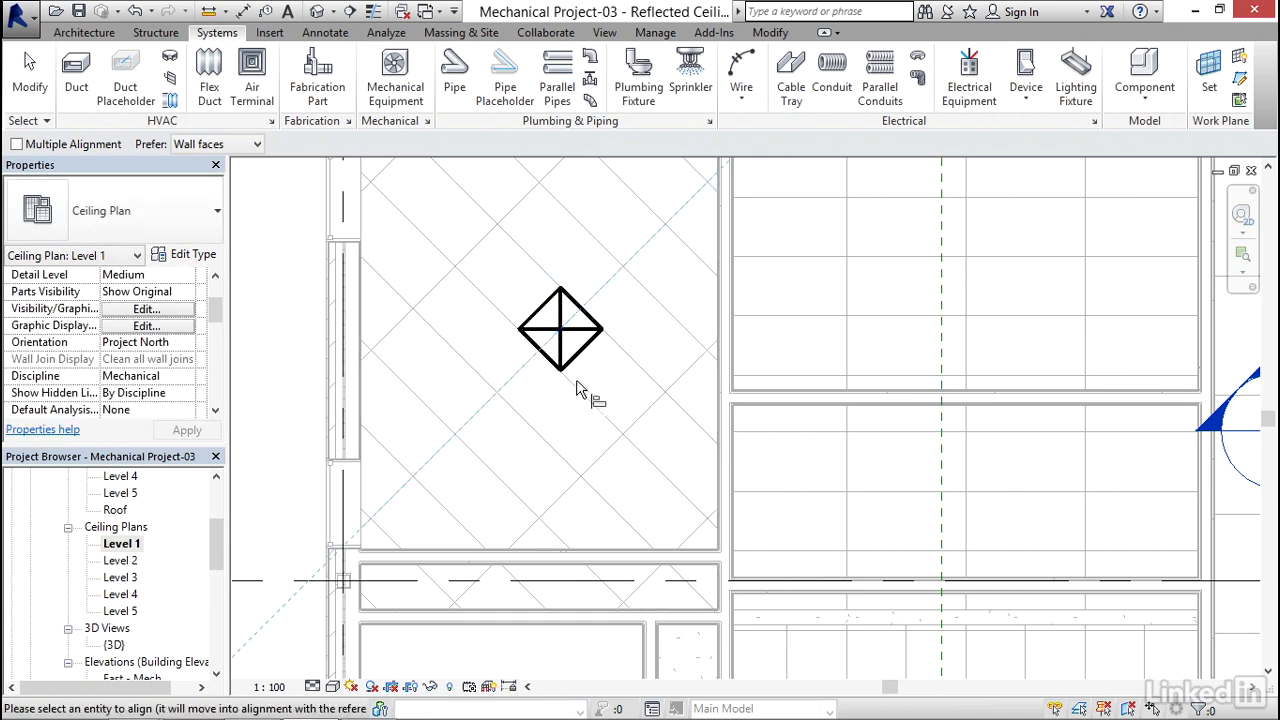
pyautogui.click(581, 353)
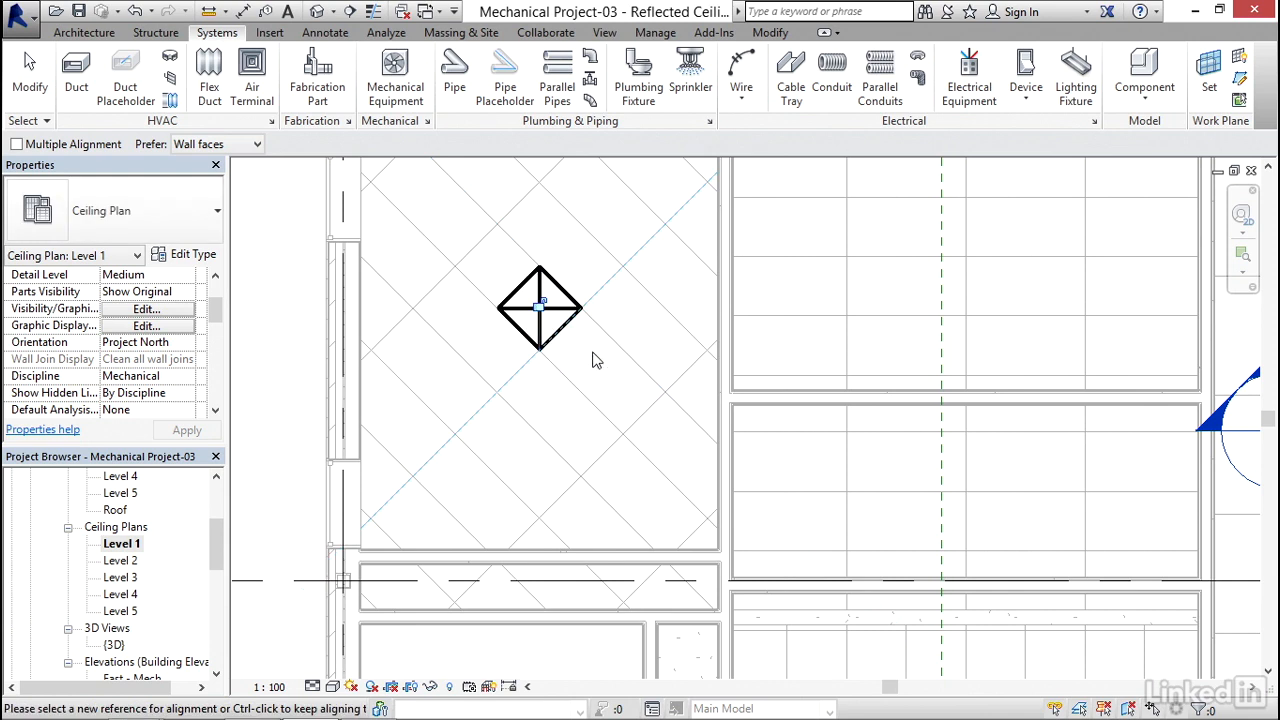
pyautogui.press('Escape')
pyautogui.press('Escape')
# Copy the diffuser about 1838 mm diagonally down and left along the ceiling grid, snapping the copy to a grid intersection
pyautogui.scroll(-2, 594, 356)
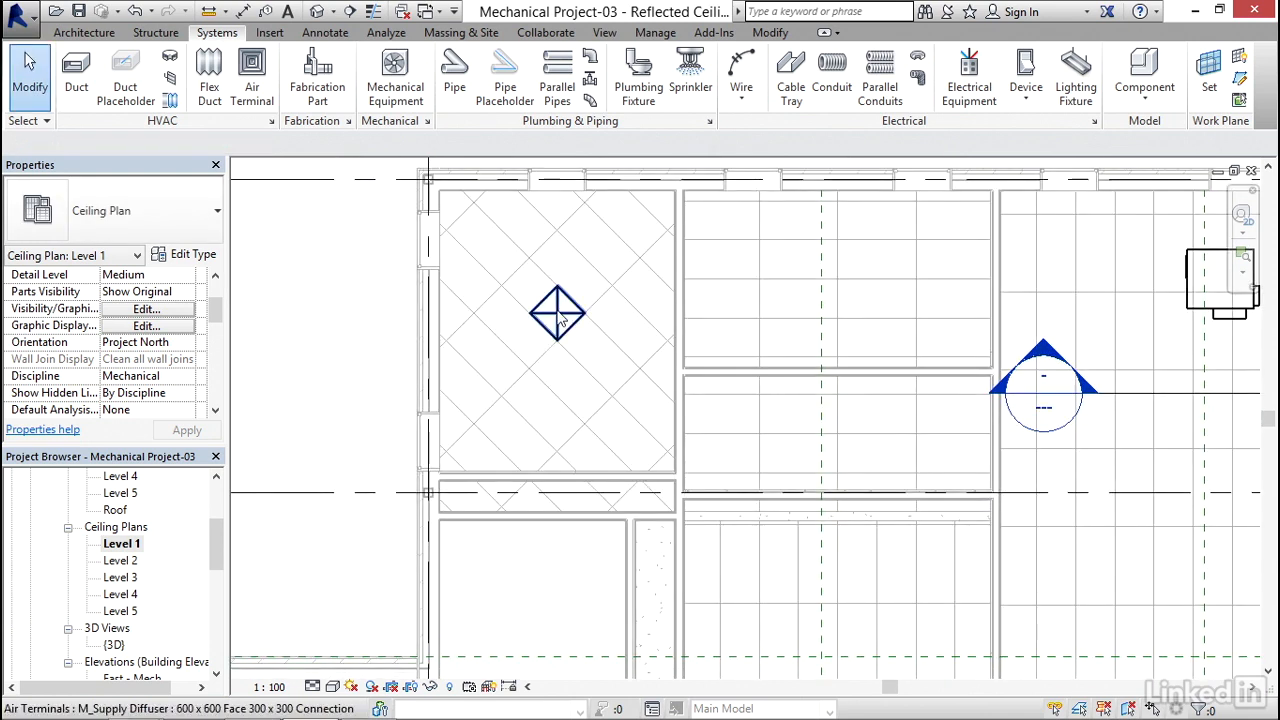
pyautogui.click(588, 312)
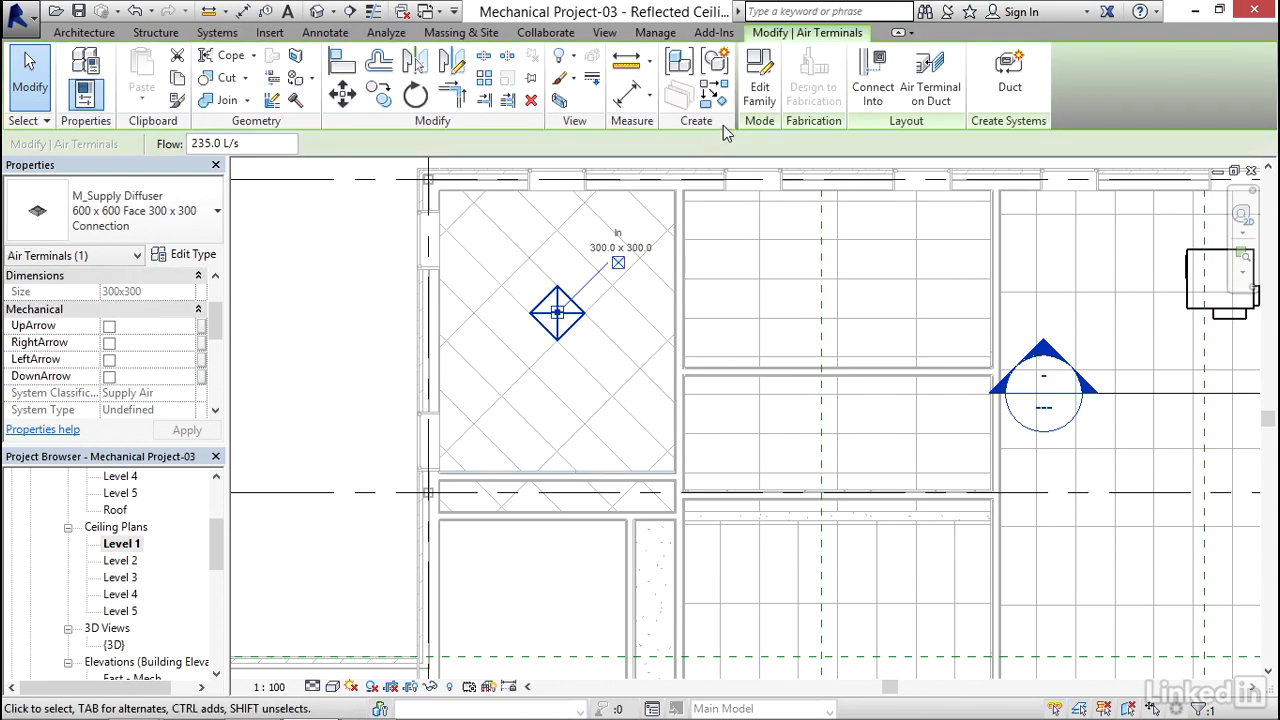
pyautogui.click(381, 96)
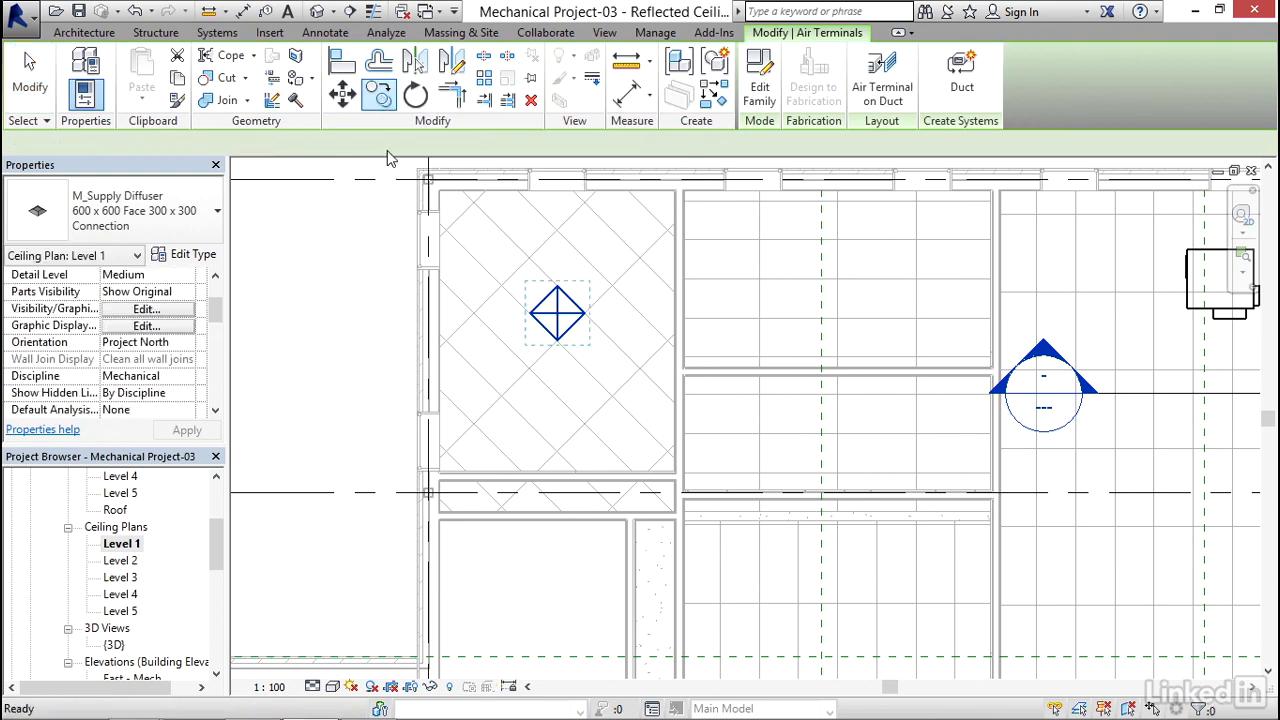
pyautogui.click(558, 342)
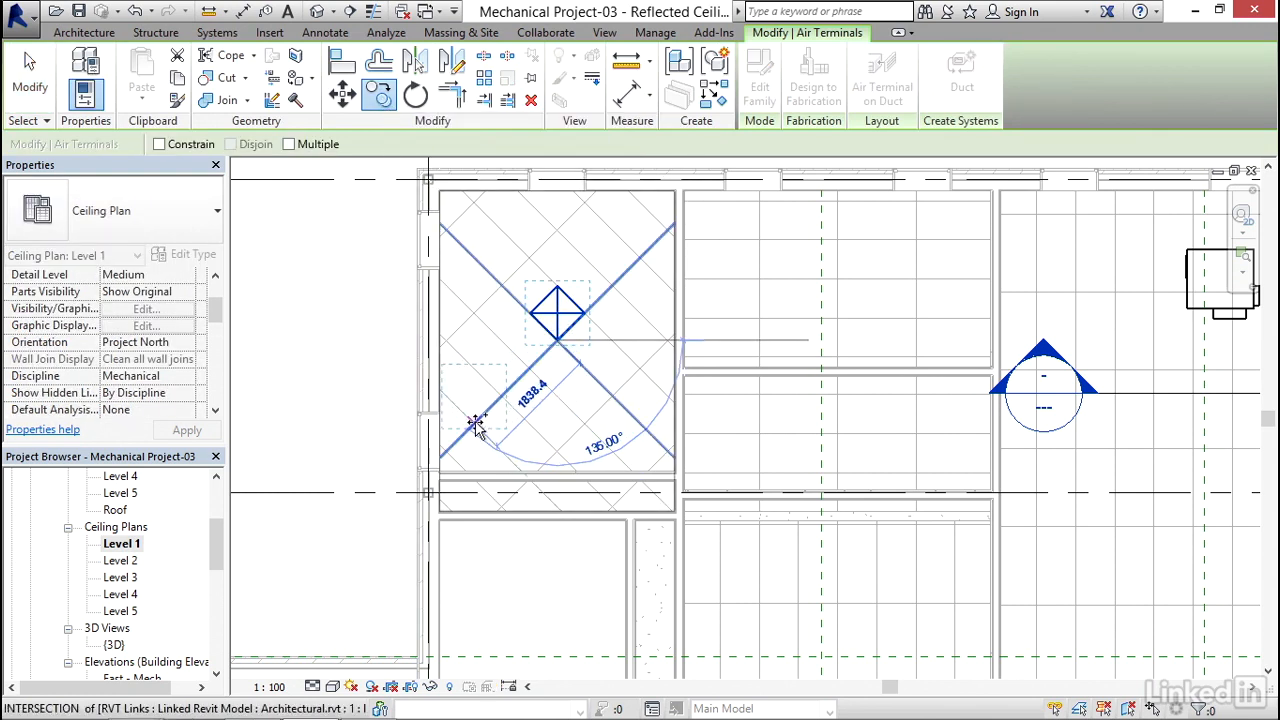
pyautogui.click(473, 423)
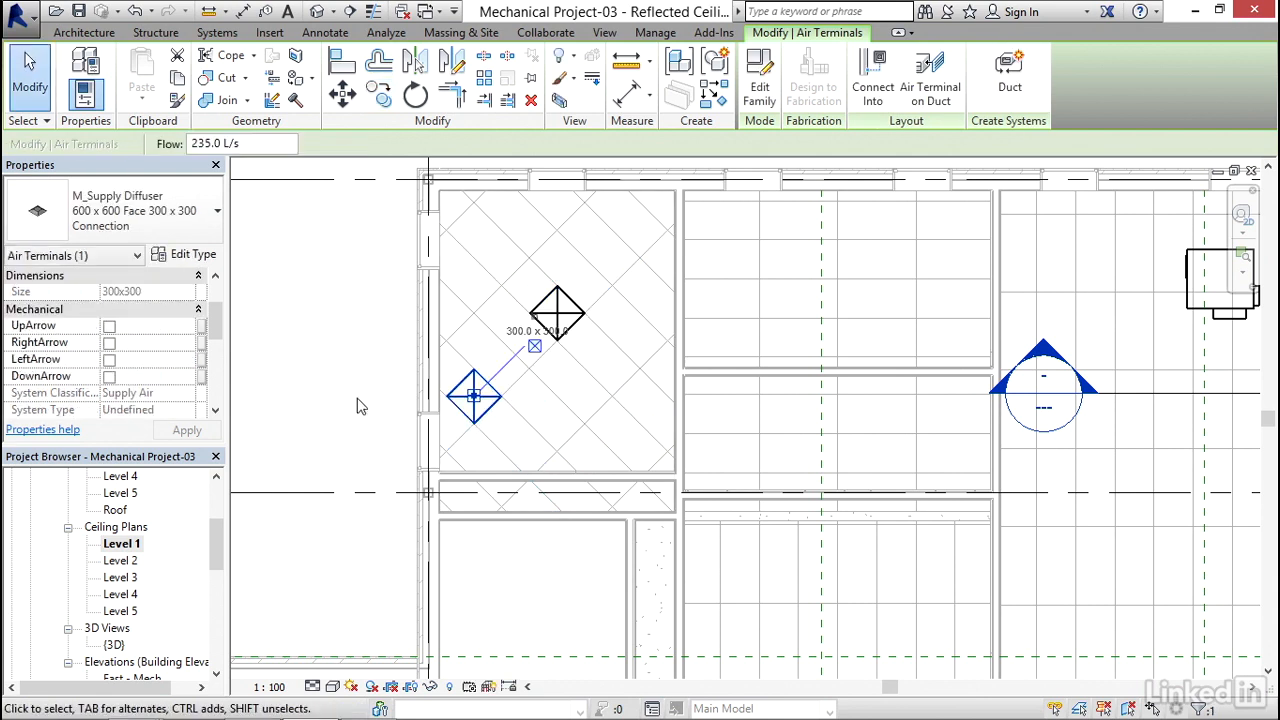
pyautogui.press('Escape')
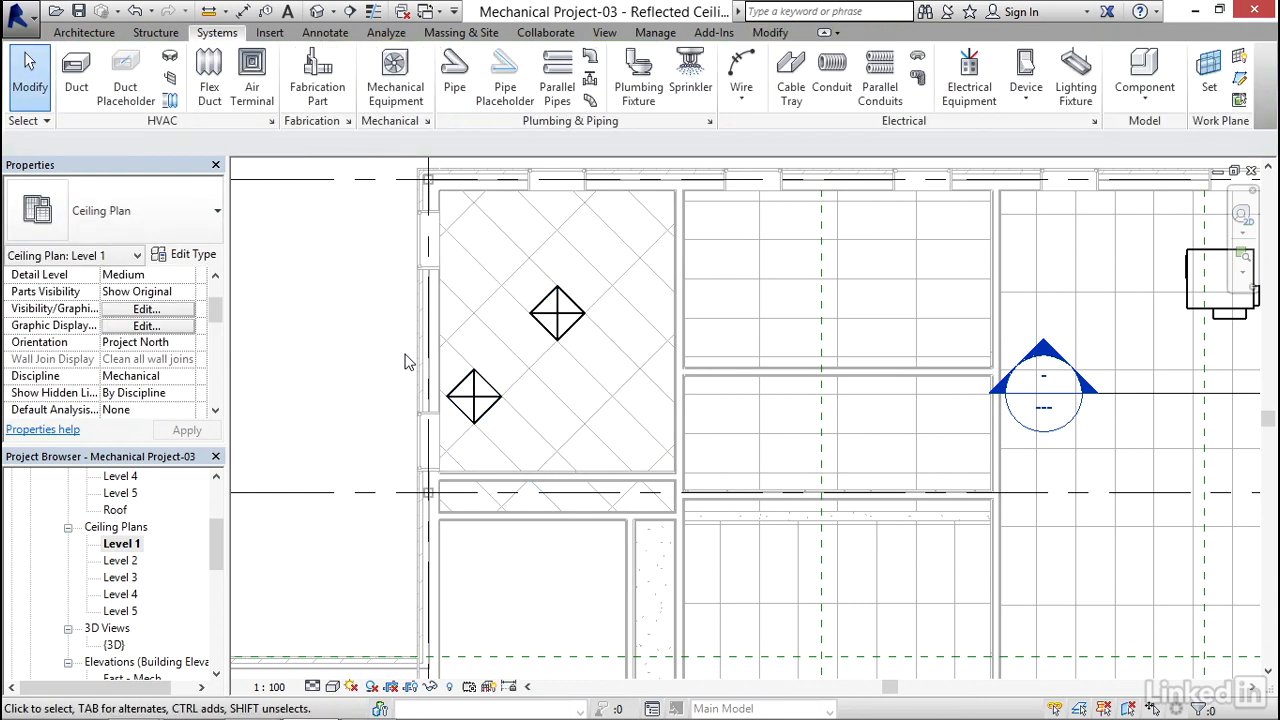
# Extend the building section line and its crop extent leftward past the exterior wall so the section covers both diffusers
pyautogui.scroll(-1, 408, 362)
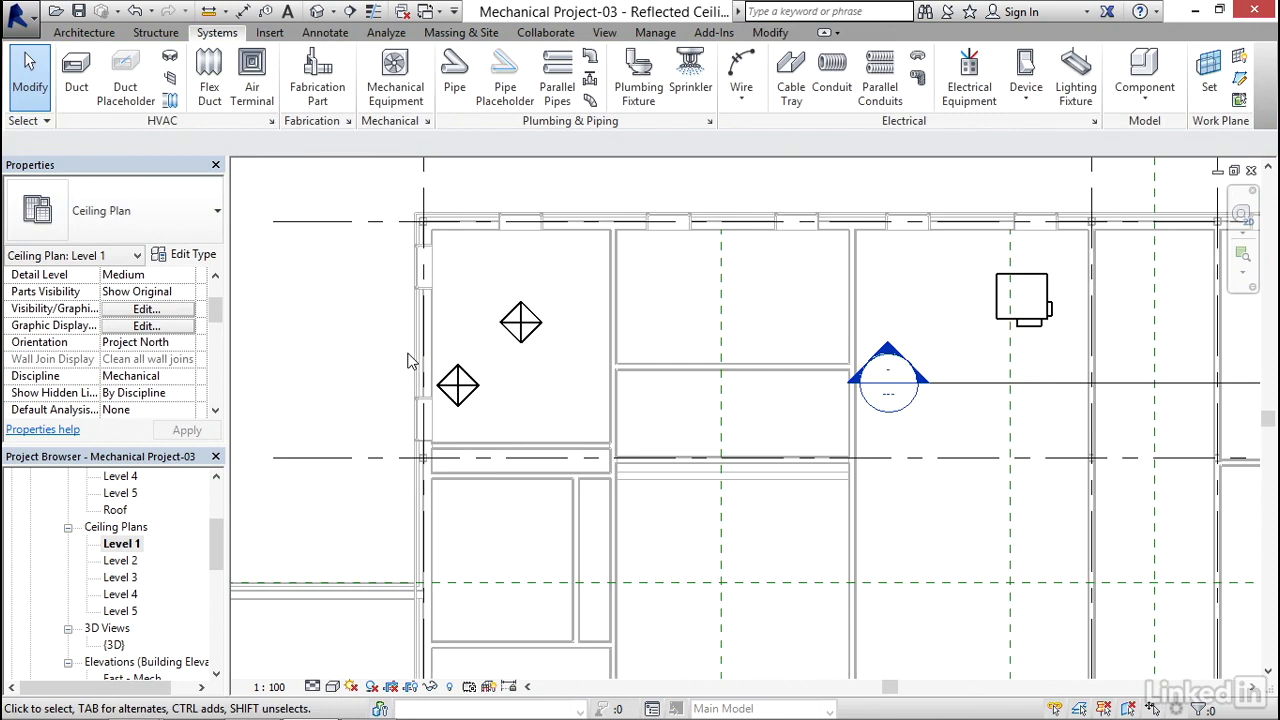
pyautogui.click(973, 390)
pyautogui.moveTo(917, 380); pyautogui.dragTo(382, 380)
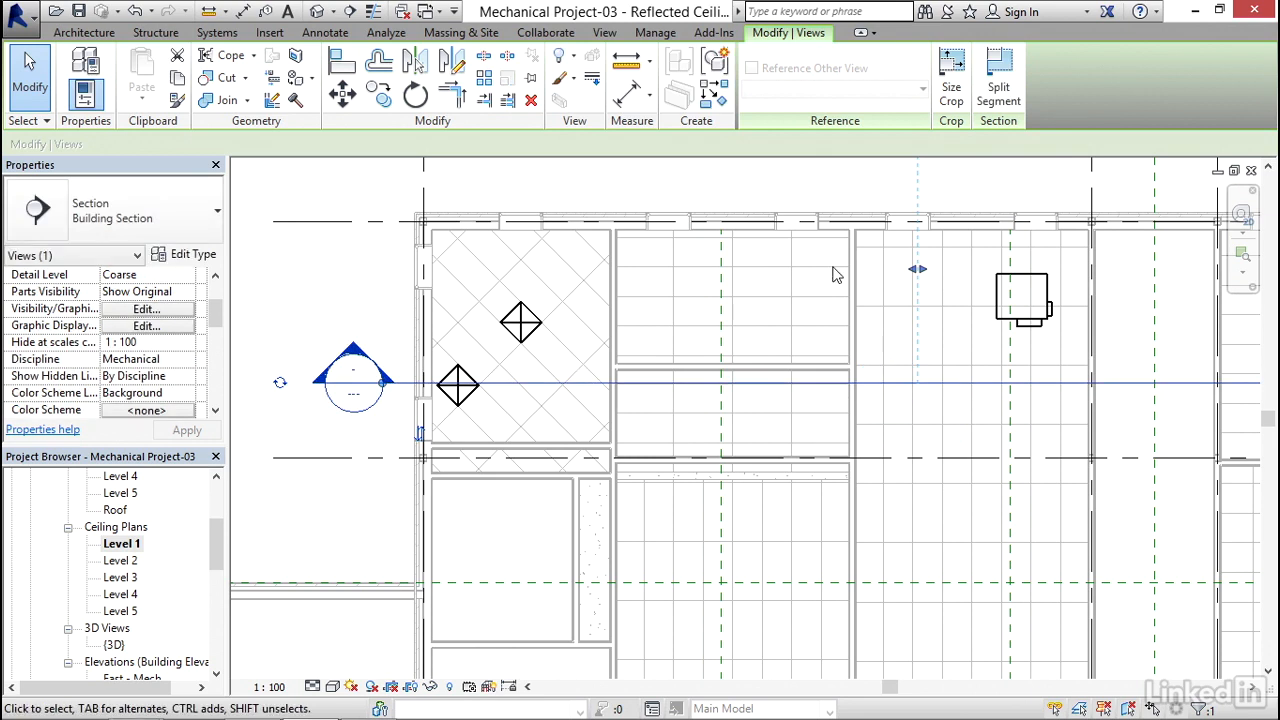
pyautogui.moveTo(918, 276); pyautogui.dragTo(720, 284)
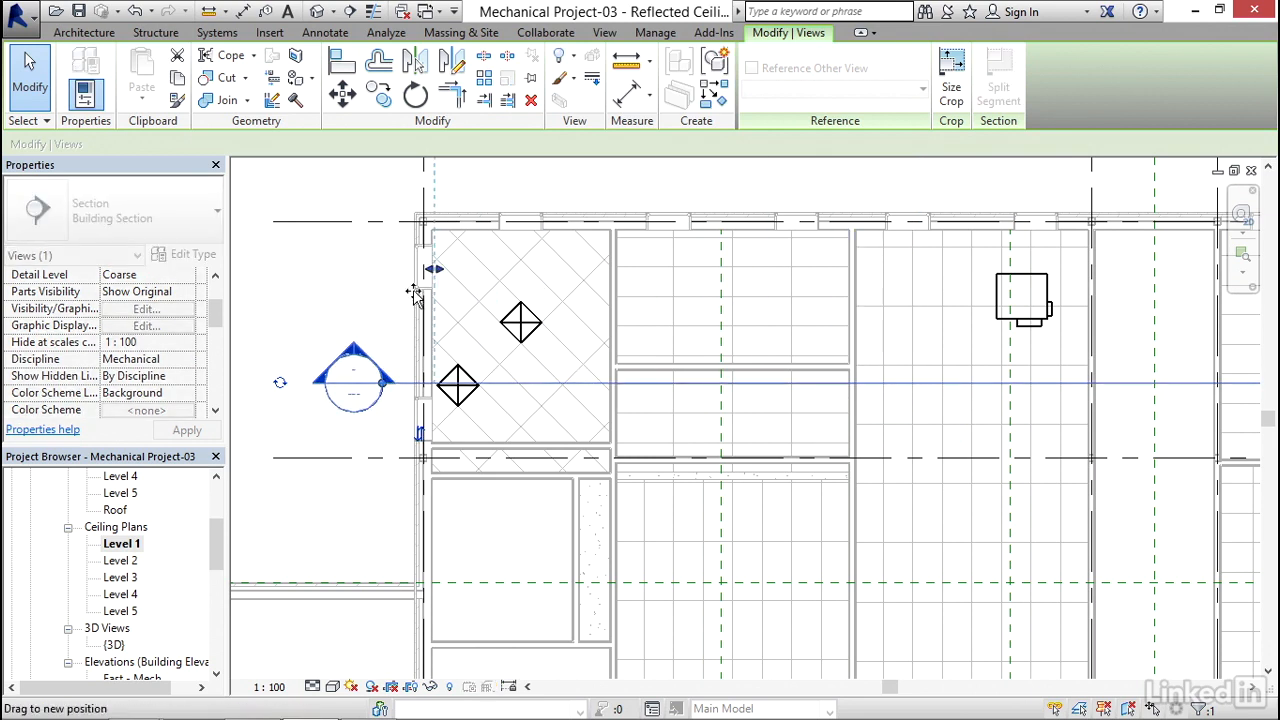
pyautogui.moveTo(432, 296); pyautogui.dragTo(391, 286)
pyautogui.click(349, 294)
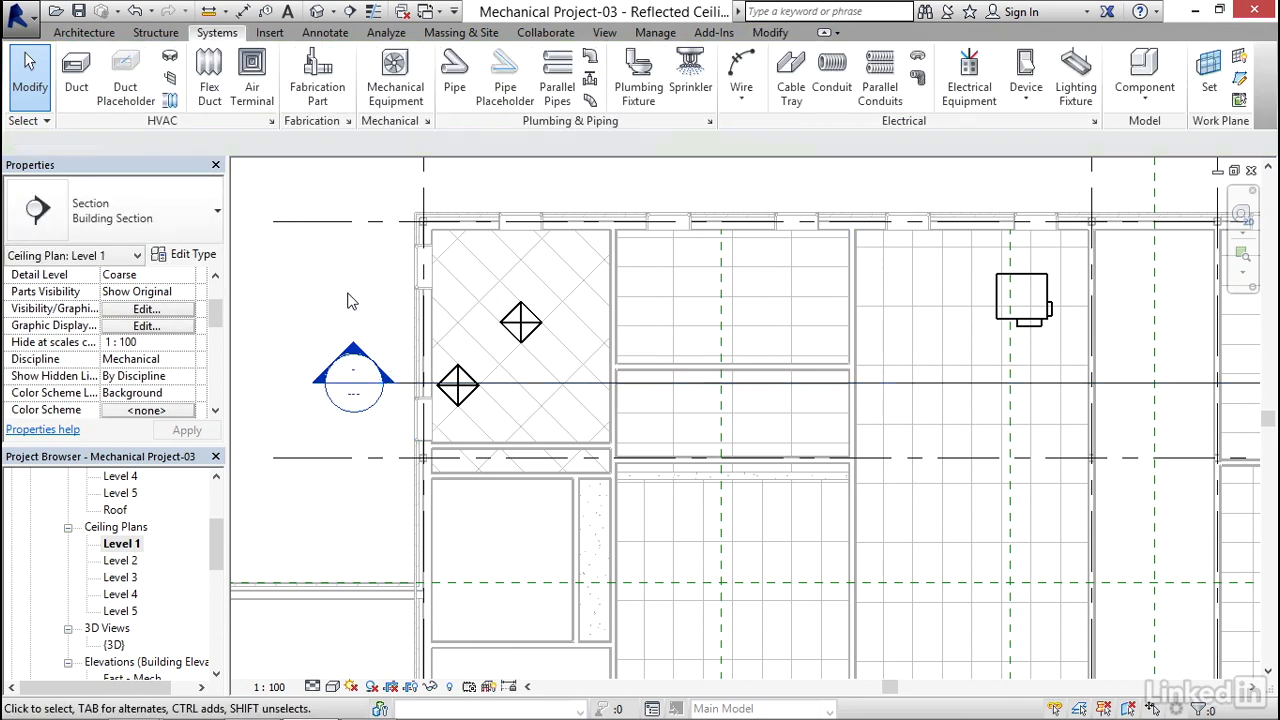
# Examine how both diffusers sit in the ceiling in the Section 1 view and return to the Level 1 ceiling plan
pyautogui.doubleClick(362, 392)
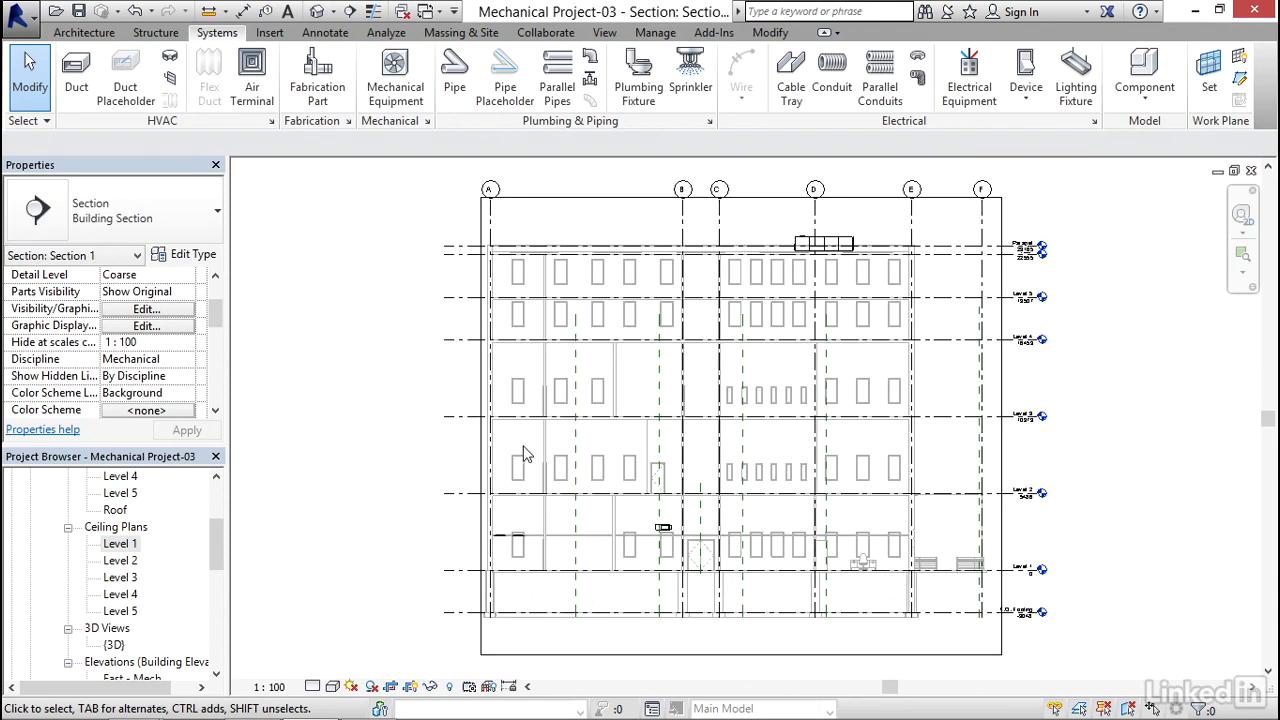
pyautogui.scroll(8, 525, 455)
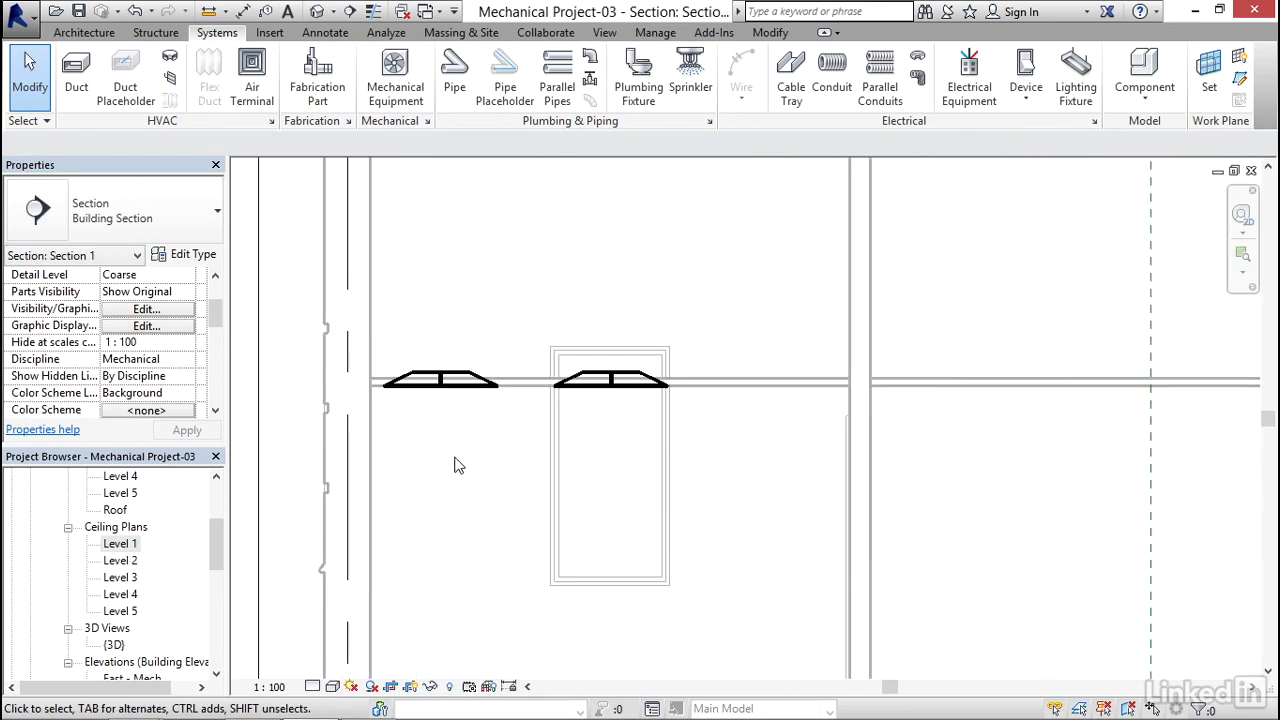
pyautogui.moveTo(490, 470); pyautogui.dragTo(483, 423, button='middle')
pyautogui.hotkey('ctrl', 'Tab')
pyautogui.moveTo(480, 340); pyautogui.dragTo(489, 365, button='middle')
pyautogui.scroll(1, 489, 365)
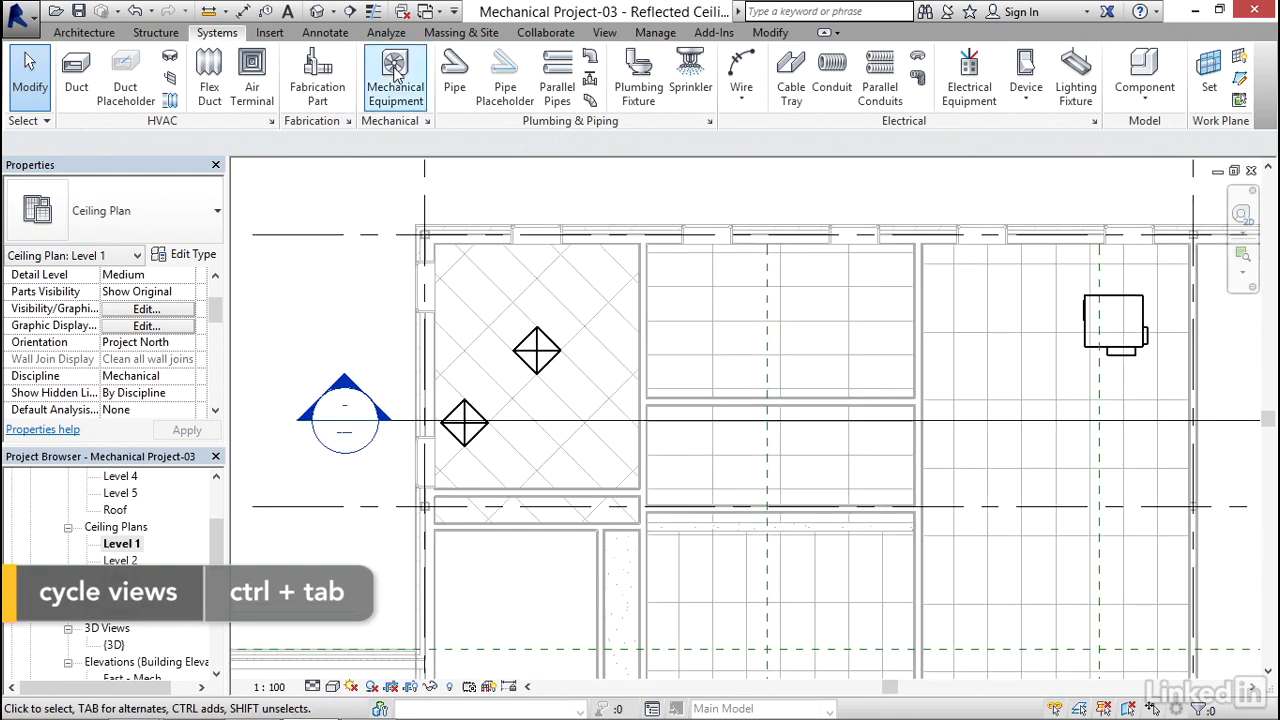
# Check the upper diffuser's height with Spot Elevation without placing an annotation
pyautogui.click(326, 33)
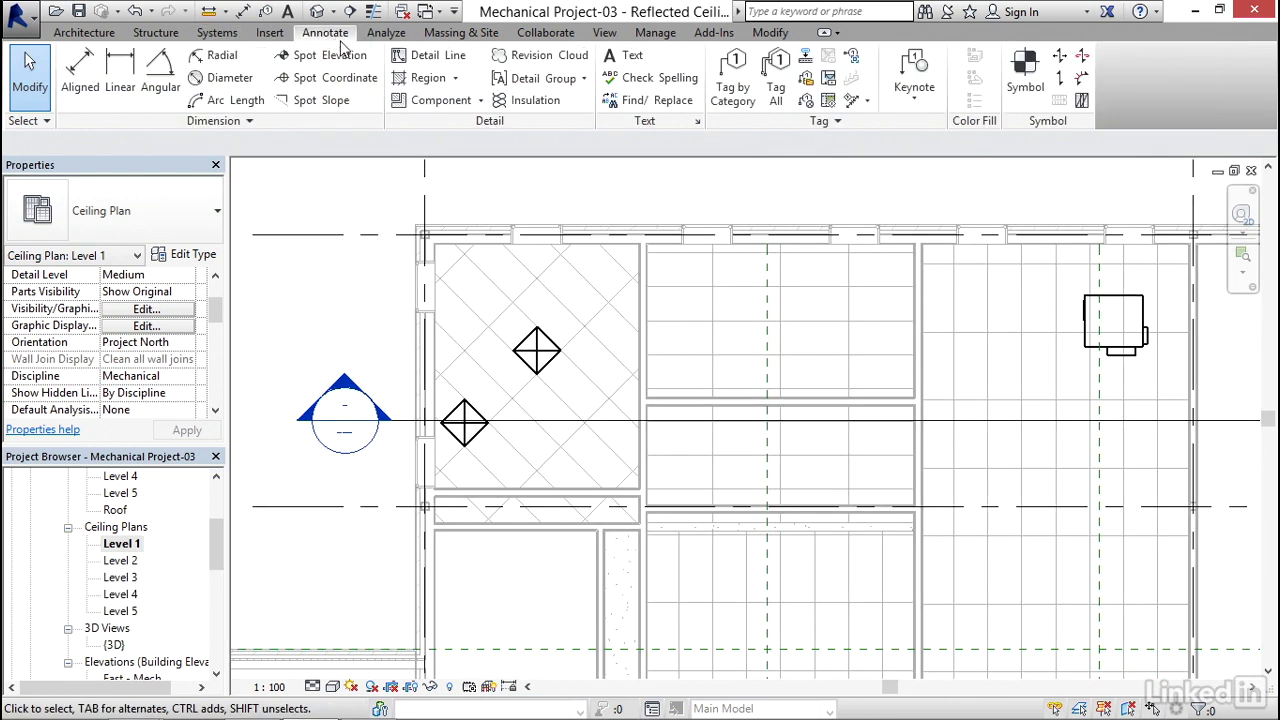
pyautogui.click(341, 60)
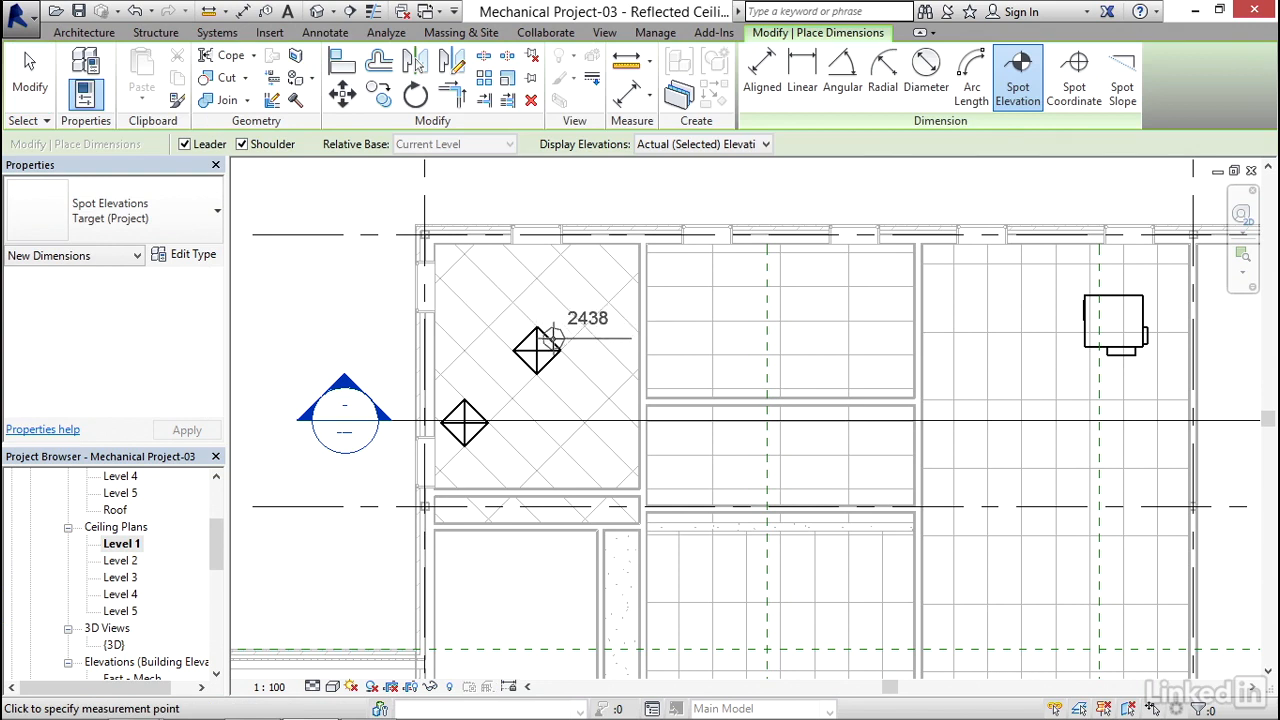
pyautogui.moveTo(510, 300); pyautogui.dragTo(486, 270, button='middle')
pyautogui.press('Escape')
# Place a similar 600 x 600 supply diffuser at 2438 mm offset in the room just east of the diagonal-grid room
pyautogui.moveTo(520, 310); pyautogui.dragTo(478, 248, button='middle')
pyautogui.click(477, 284)
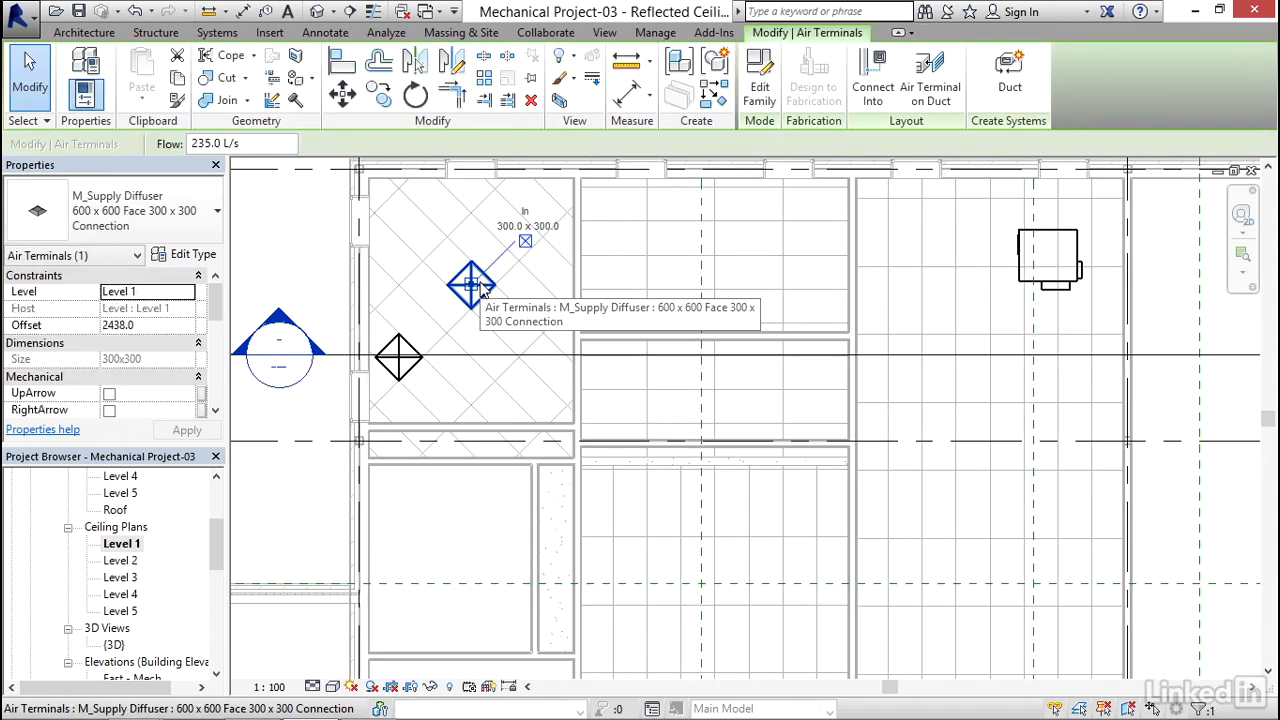
pyautogui.rightClick(484, 290)
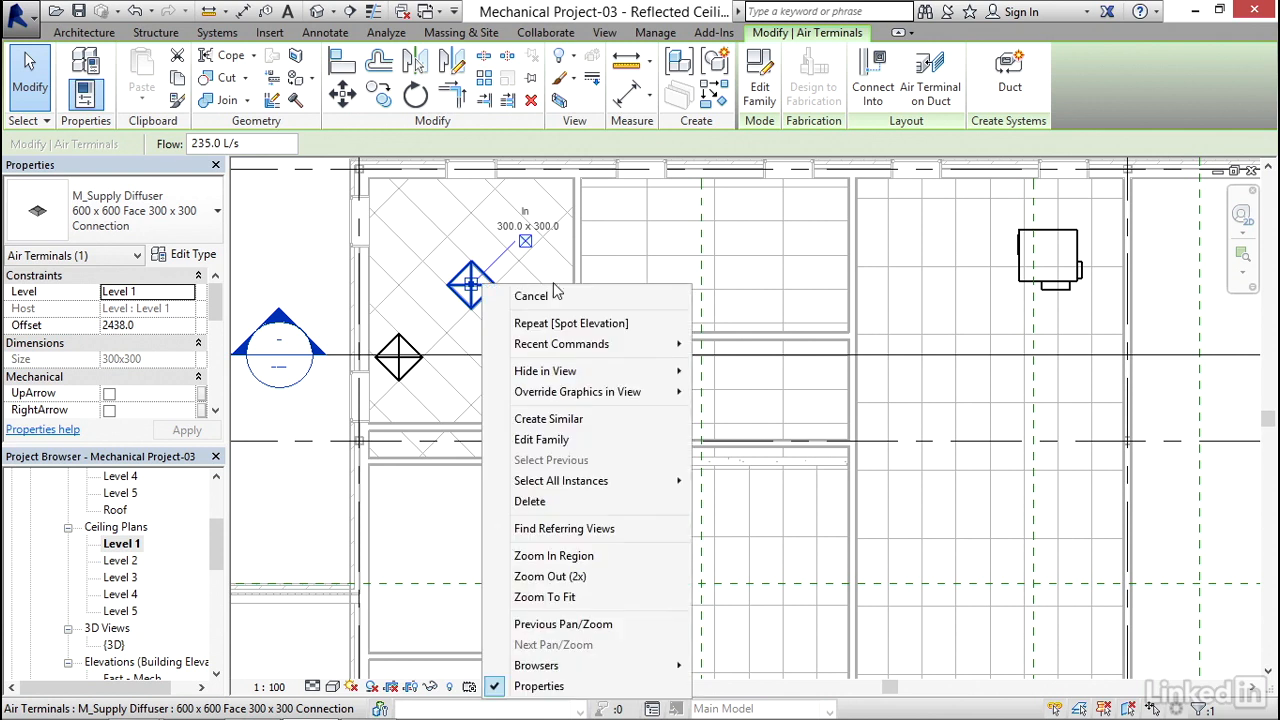
pyautogui.click(580, 420)
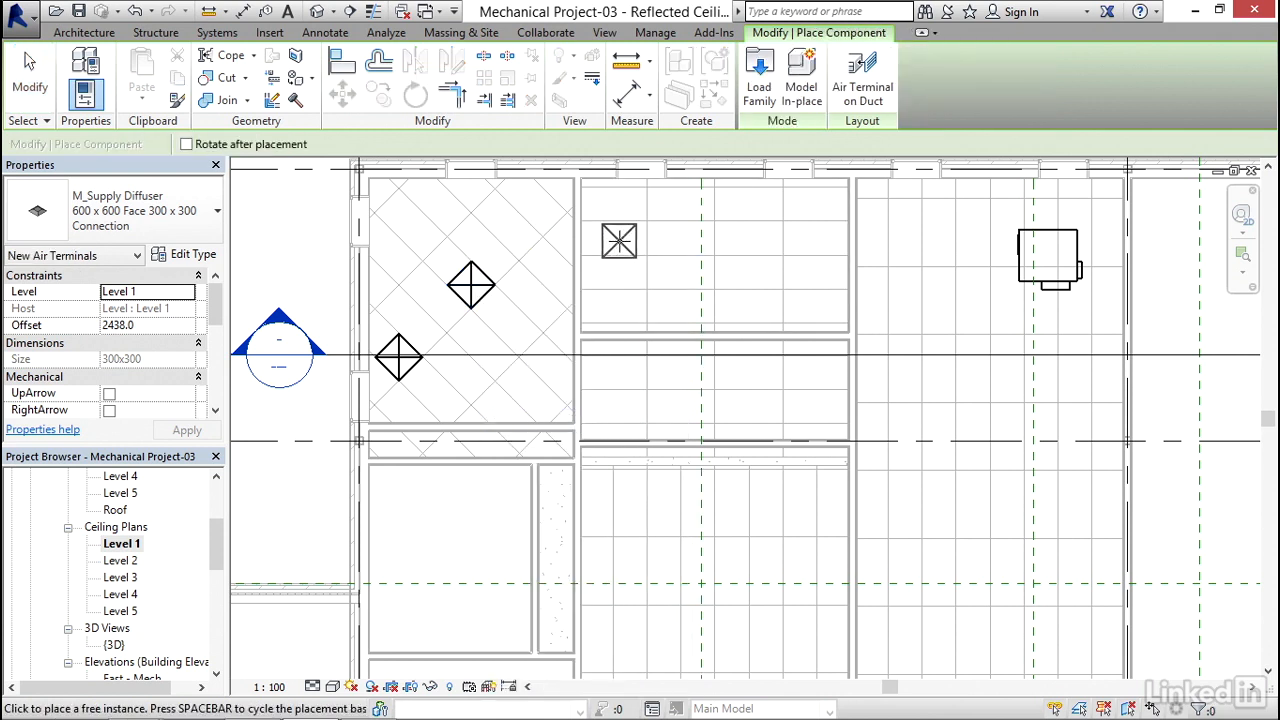
pyautogui.moveTo(279, 348); pyautogui.dragTo(243, 393, button='middle')
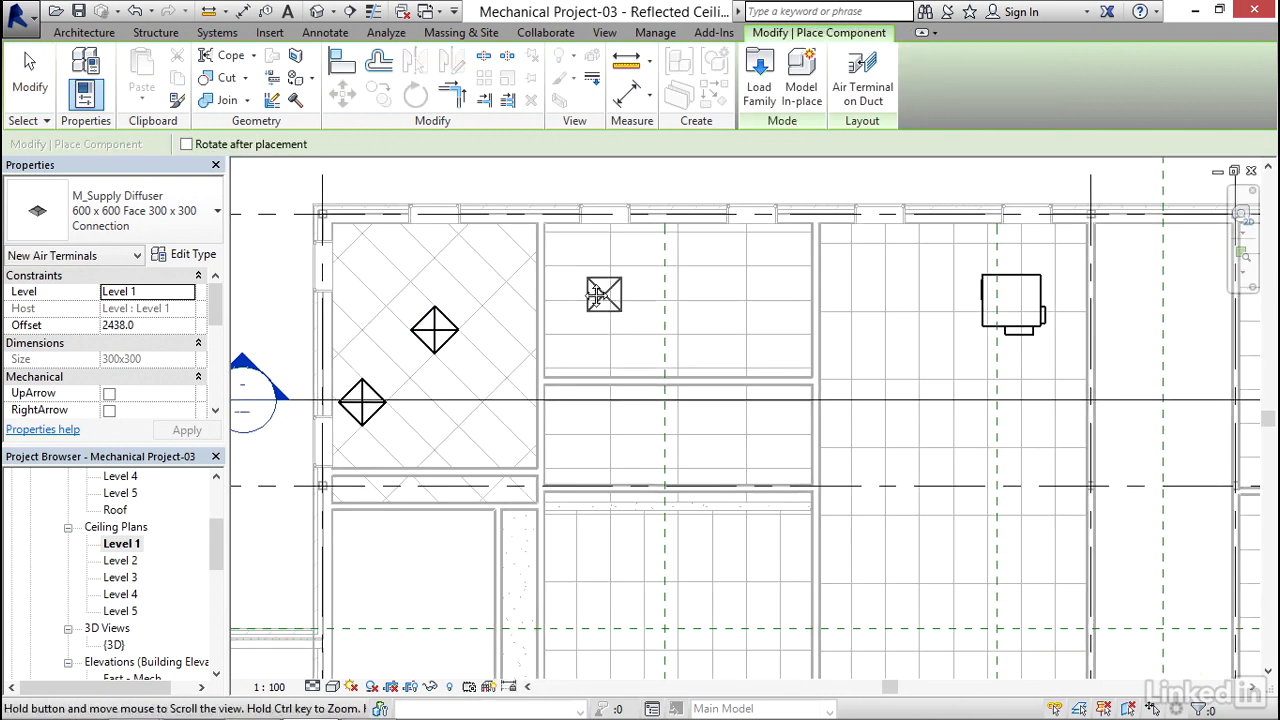
pyautogui.moveTo(624, 292); pyautogui.dragTo(581, 270, button='middle')
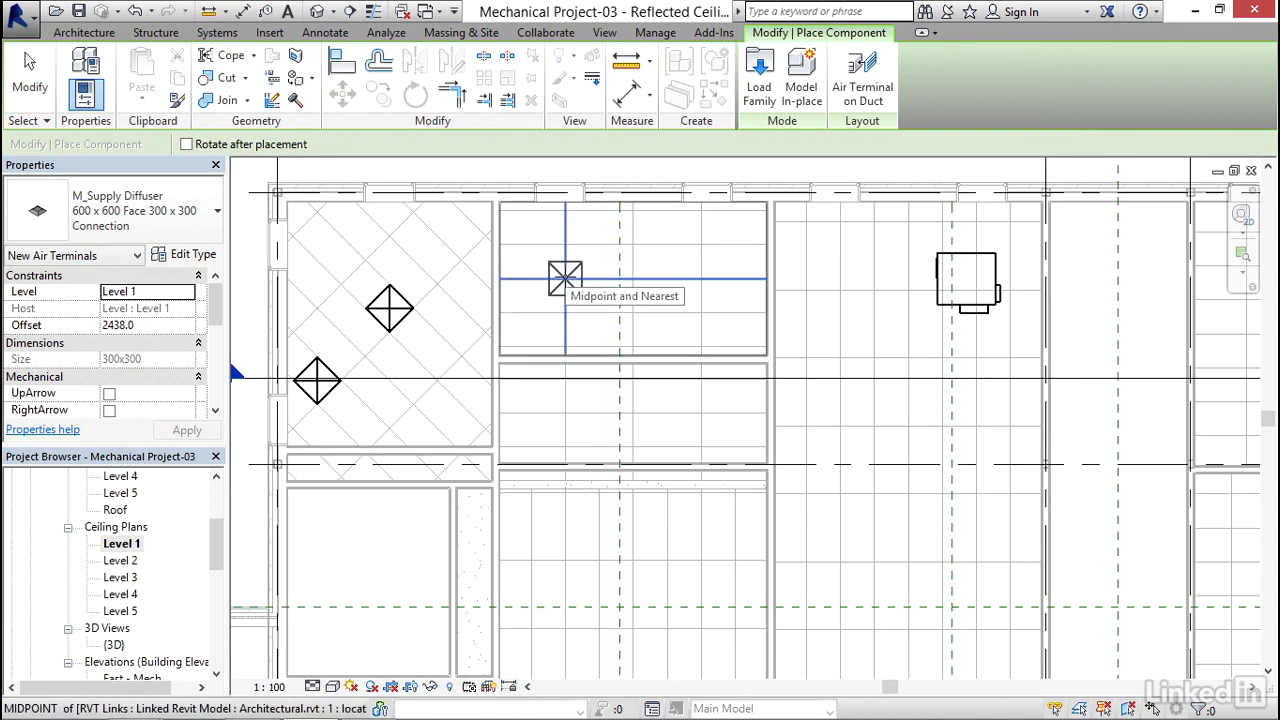
pyautogui.click(565, 278)
pyautogui.press('Escape')
pyautogui.press('Escape')
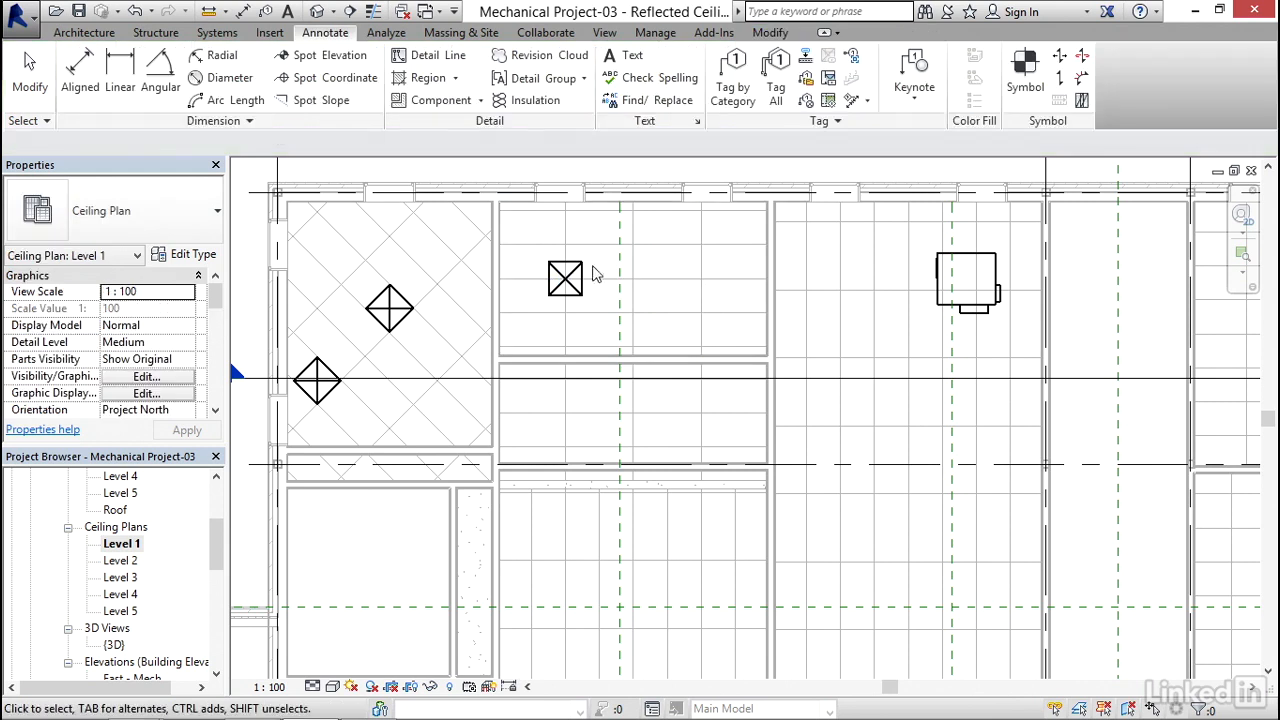
# Move the new diffuser up half its height so its lower edge sits on a horizontal ceiling grid line
pyautogui.scroll(2, 595, 272)
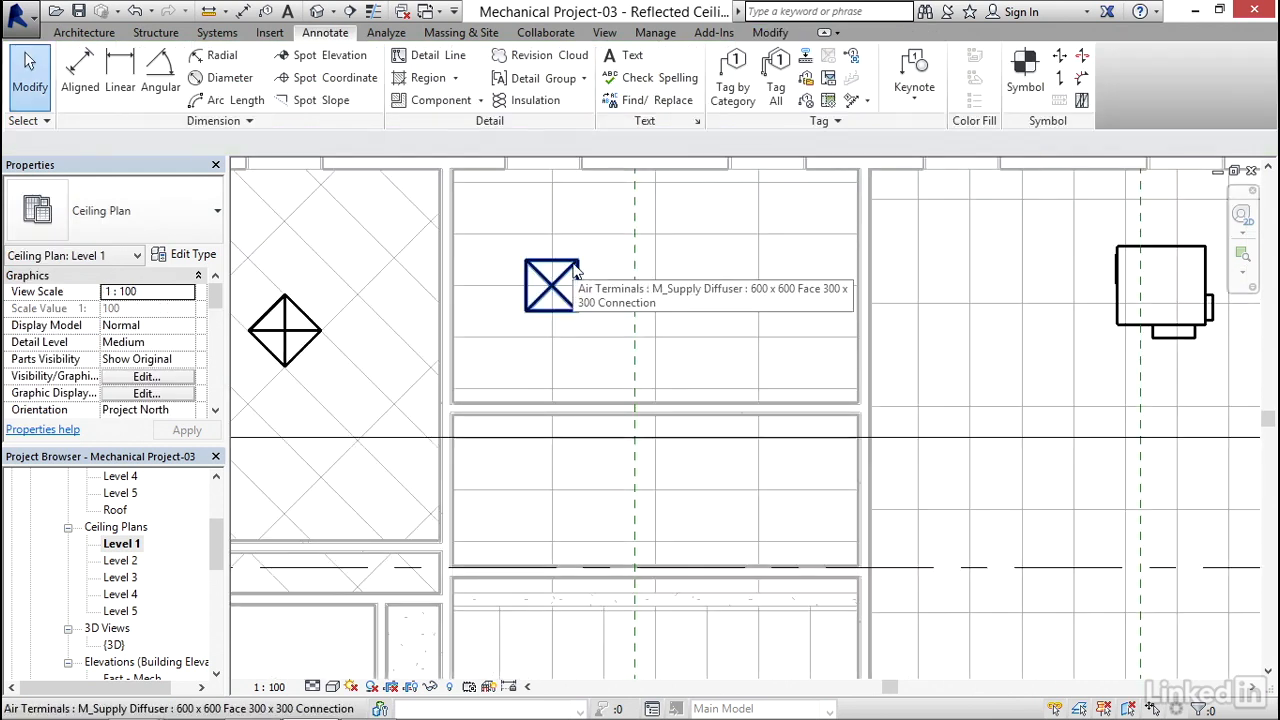
pyautogui.click(575, 268)
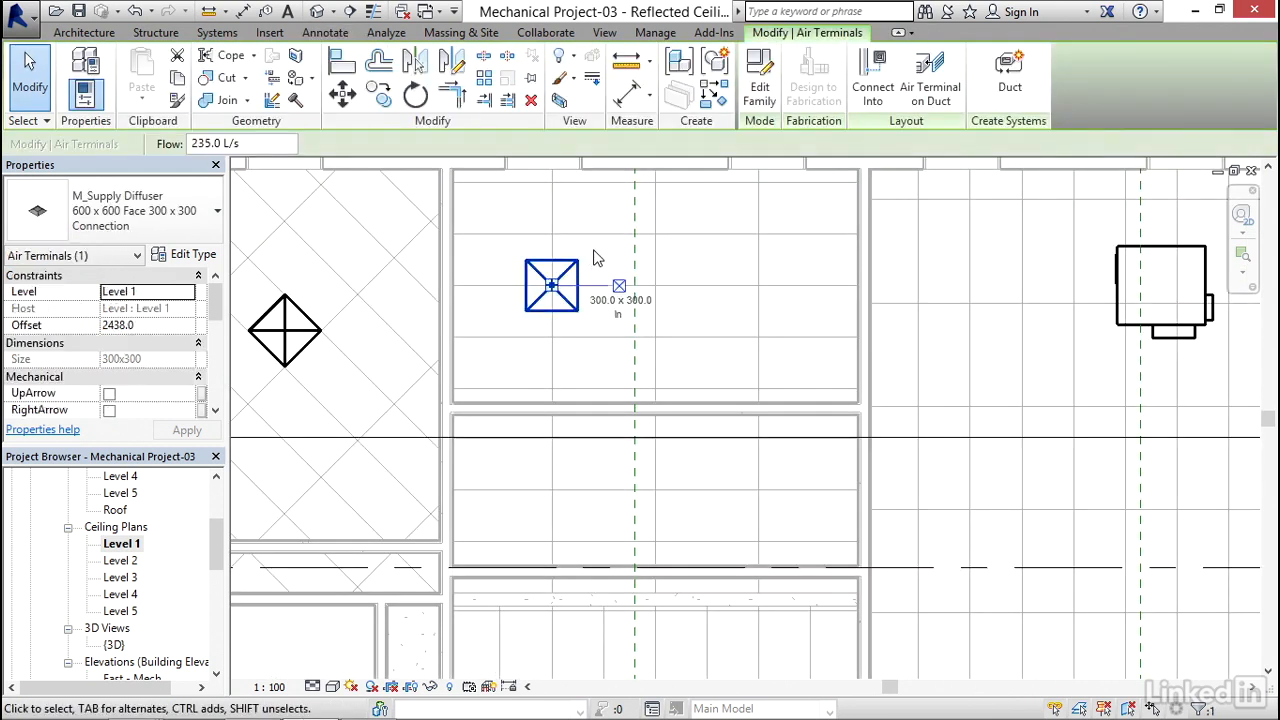
pyautogui.press('m')
pyautogui.press('v')
pyautogui.click(552, 311)
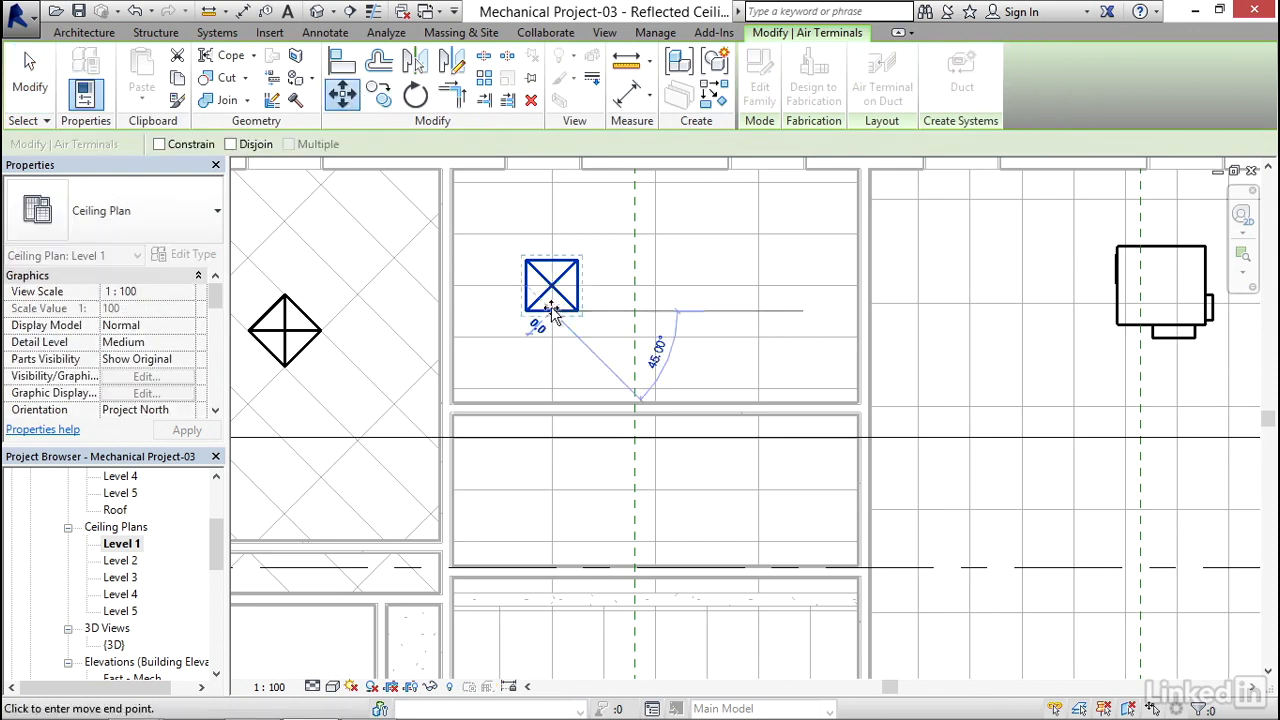
pyautogui.click(552, 287)
# Move the diffuser half its width to the right so its left edge meets the vertical ceiling grid line
pyautogui.press('m')
pyautogui.press('v')
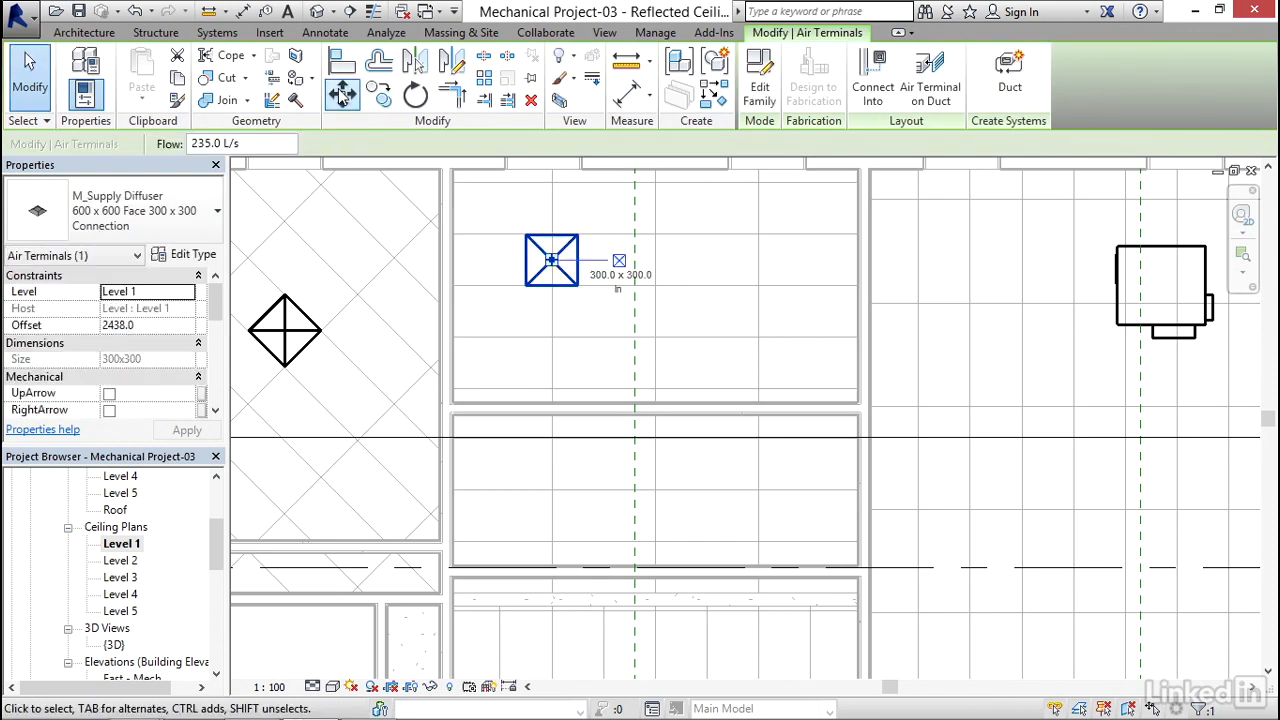
pyautogui.click(552, 260)
pyautogui.click(577, 260)
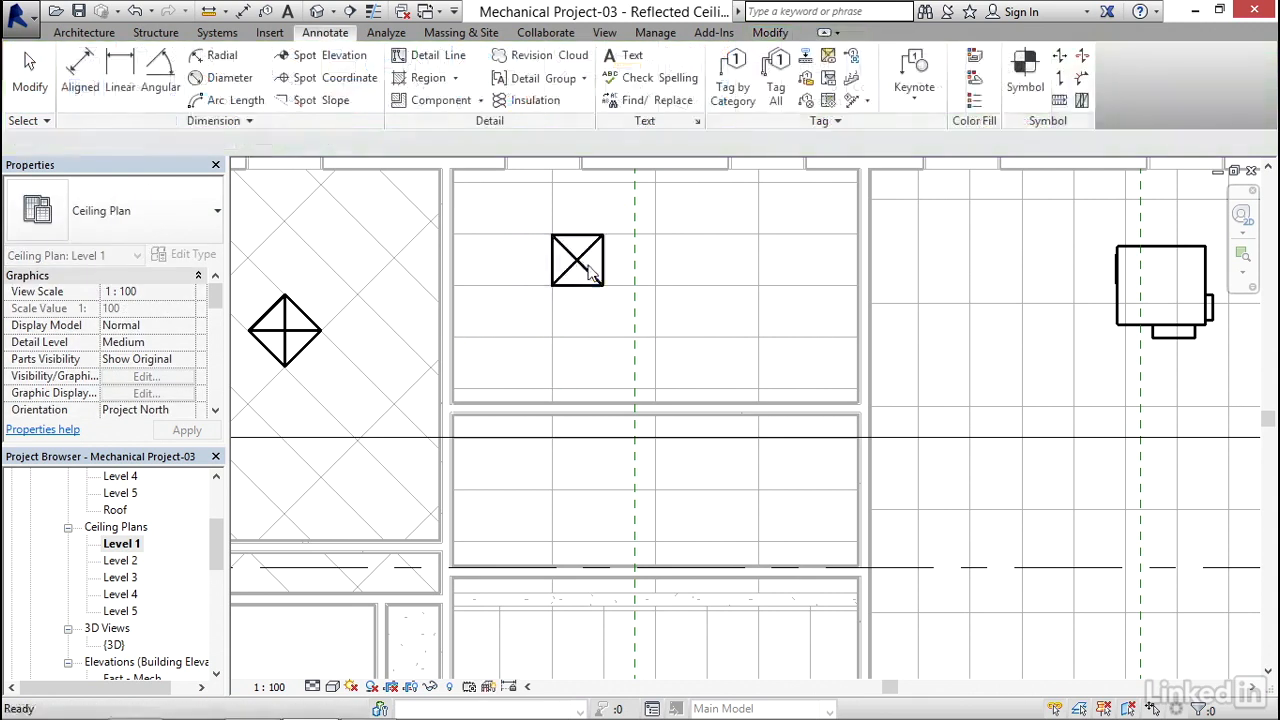
# Copy the aligned diffuser to the lower right within its room, and copy that one straight down about 2411 mm into the narrow room below
pyautogui.click(378, 93)
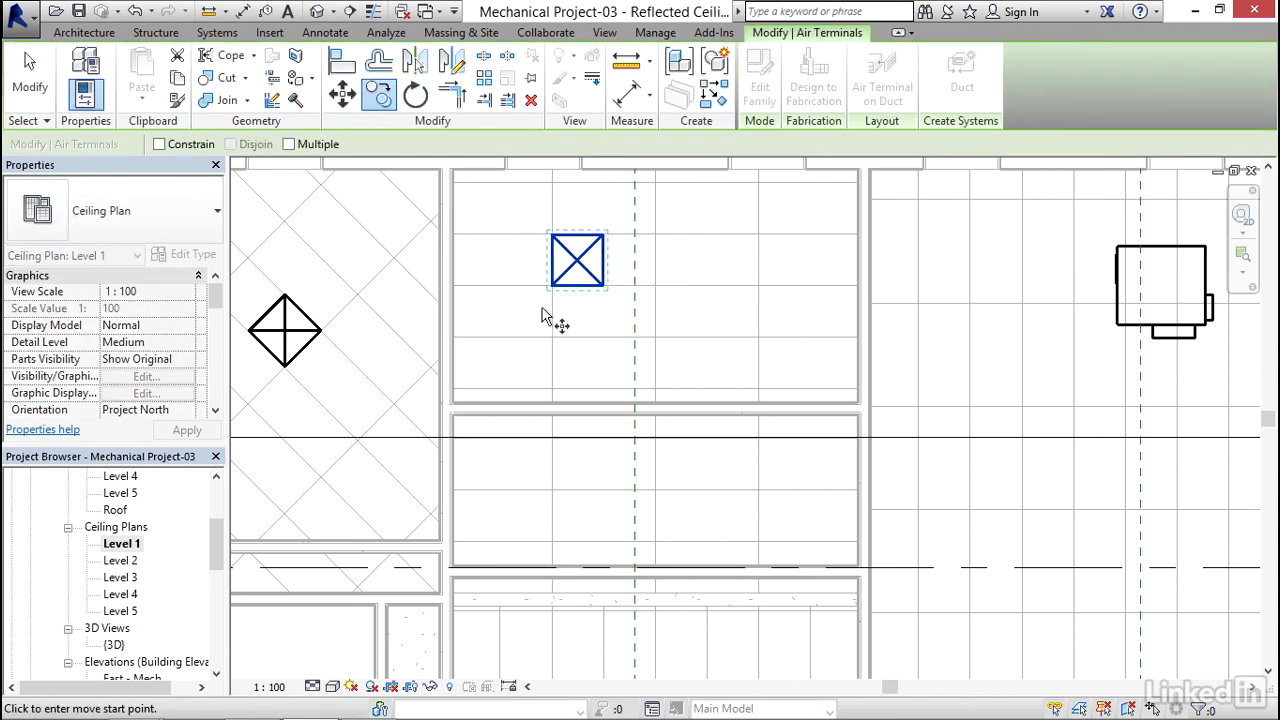
pyautogui.click(552, 287)
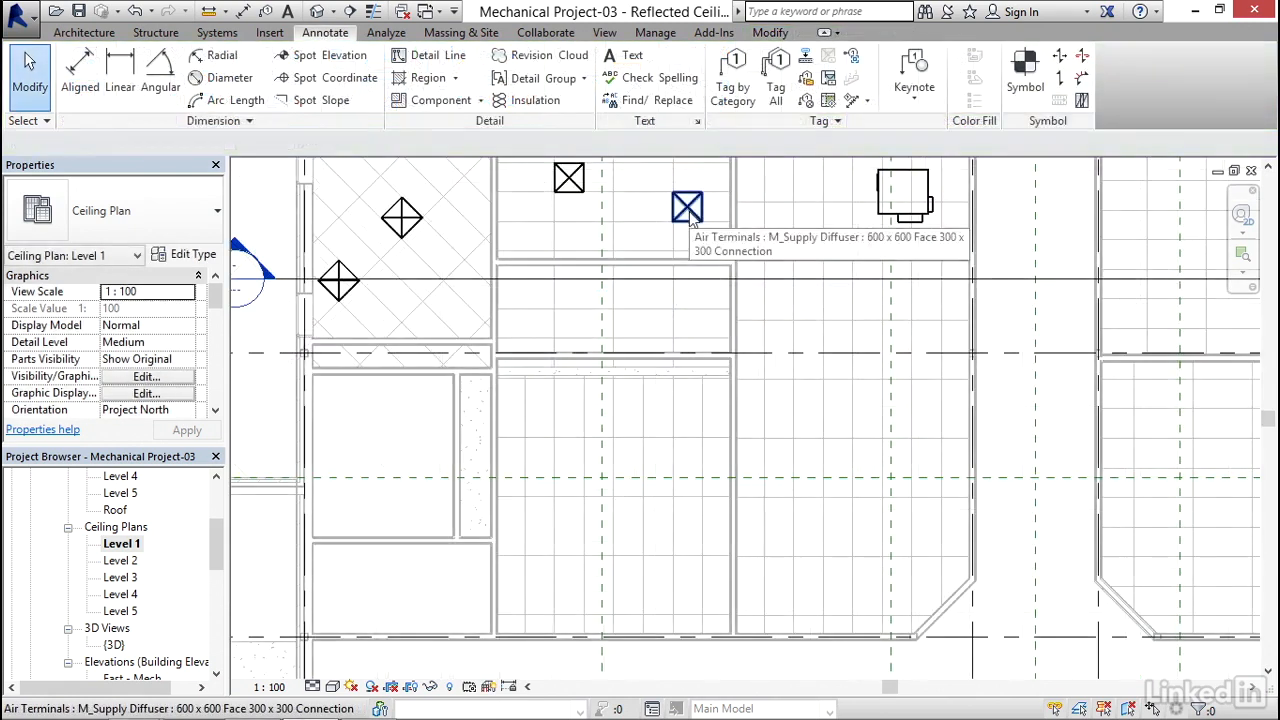
pyautogui.click(689, 214)
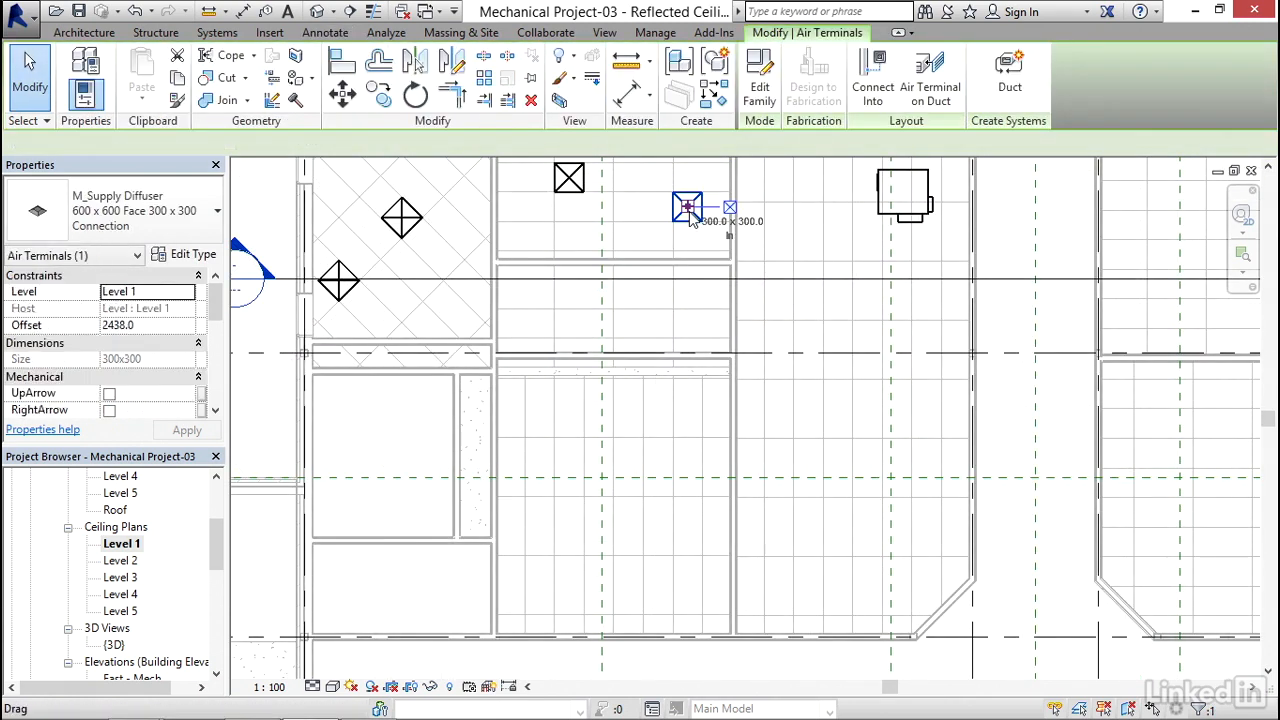
pyautogui.click(378, 93)
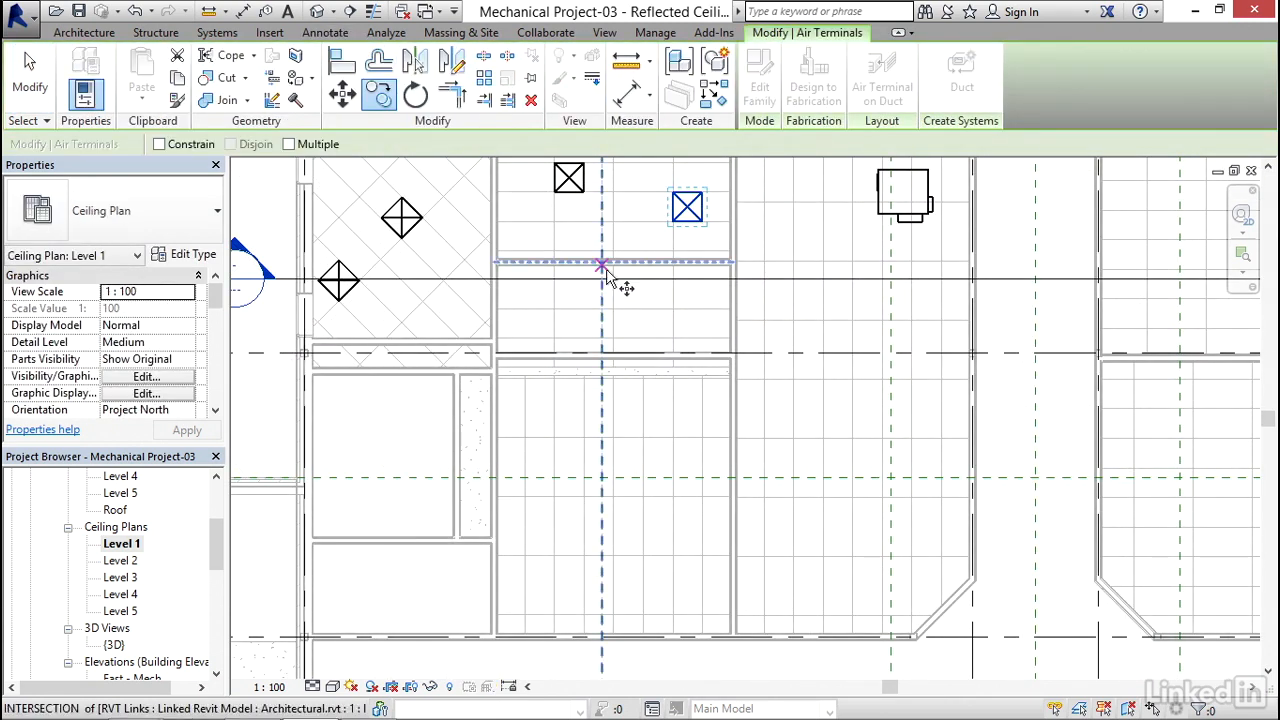
pyautogui.click(676, 230)
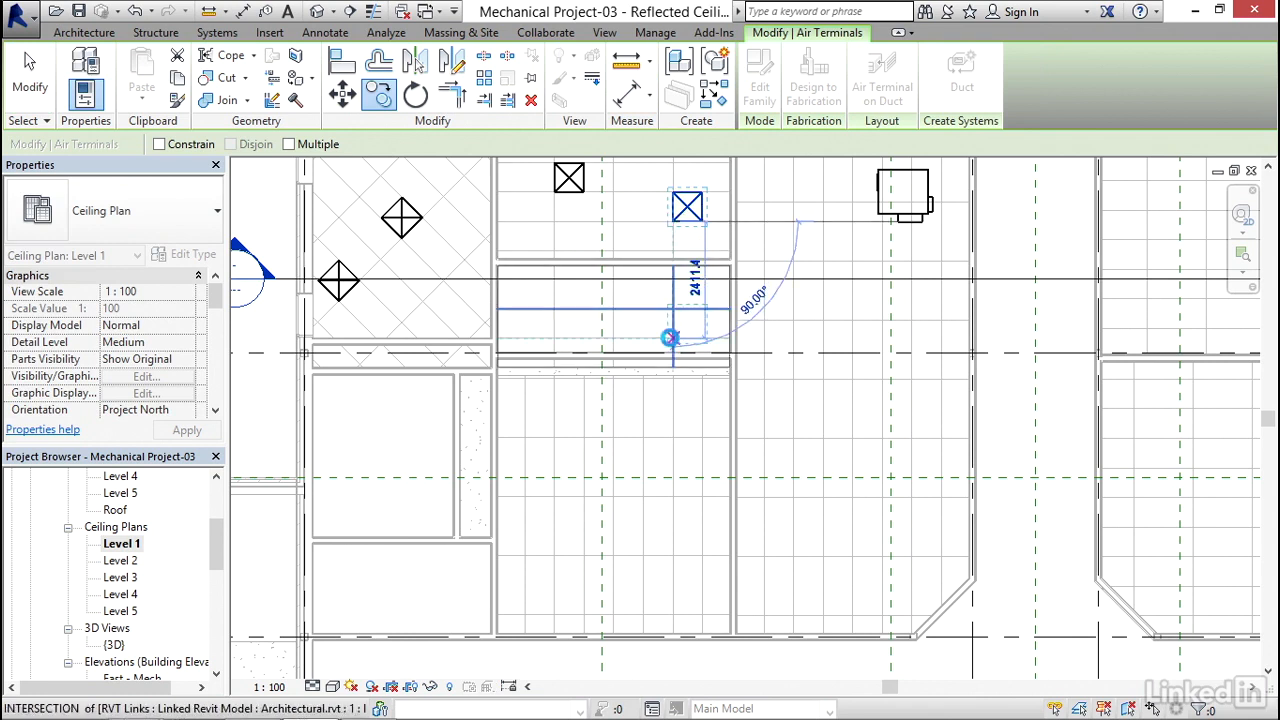
pyautogui.click(670, 337)
pyautogui.press('Escape')
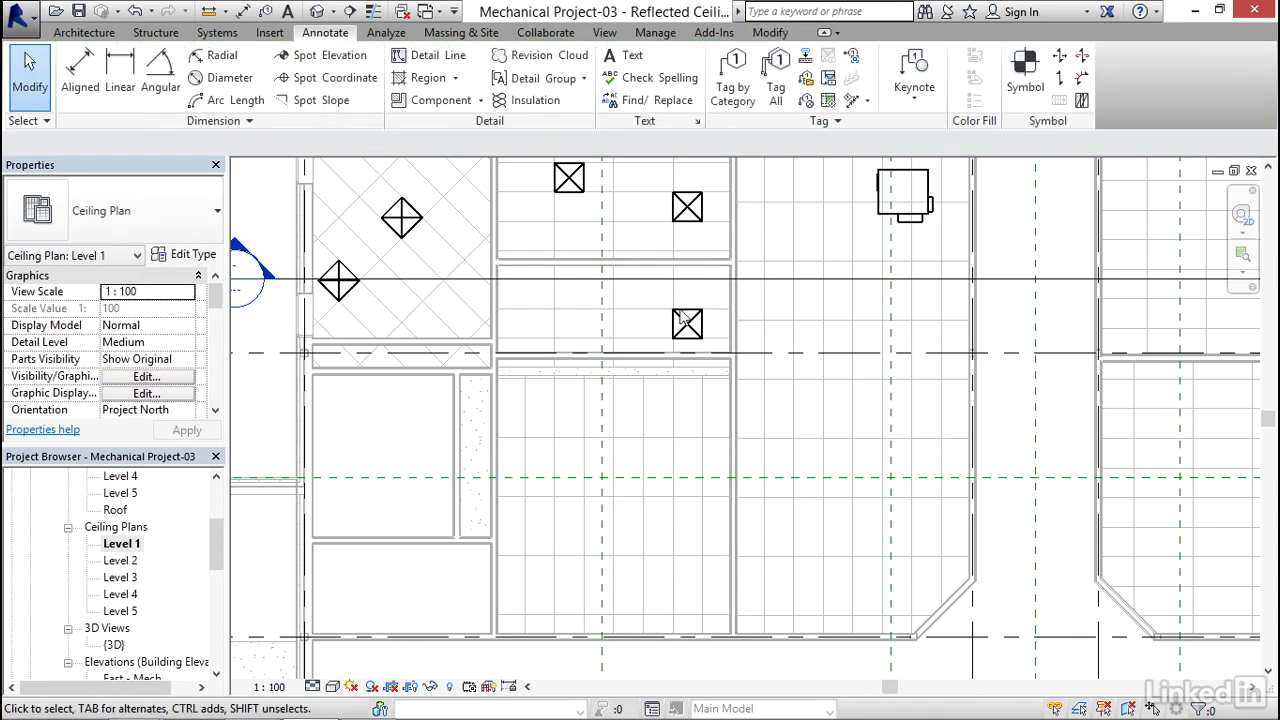
# Copy the narrow room's diffuser into the larger room below, snapping its lower-left corner to a ceiling grid intersection
pyautogui.click(687, 328)
pyautogui.press('c')
pyautogui.press('o')
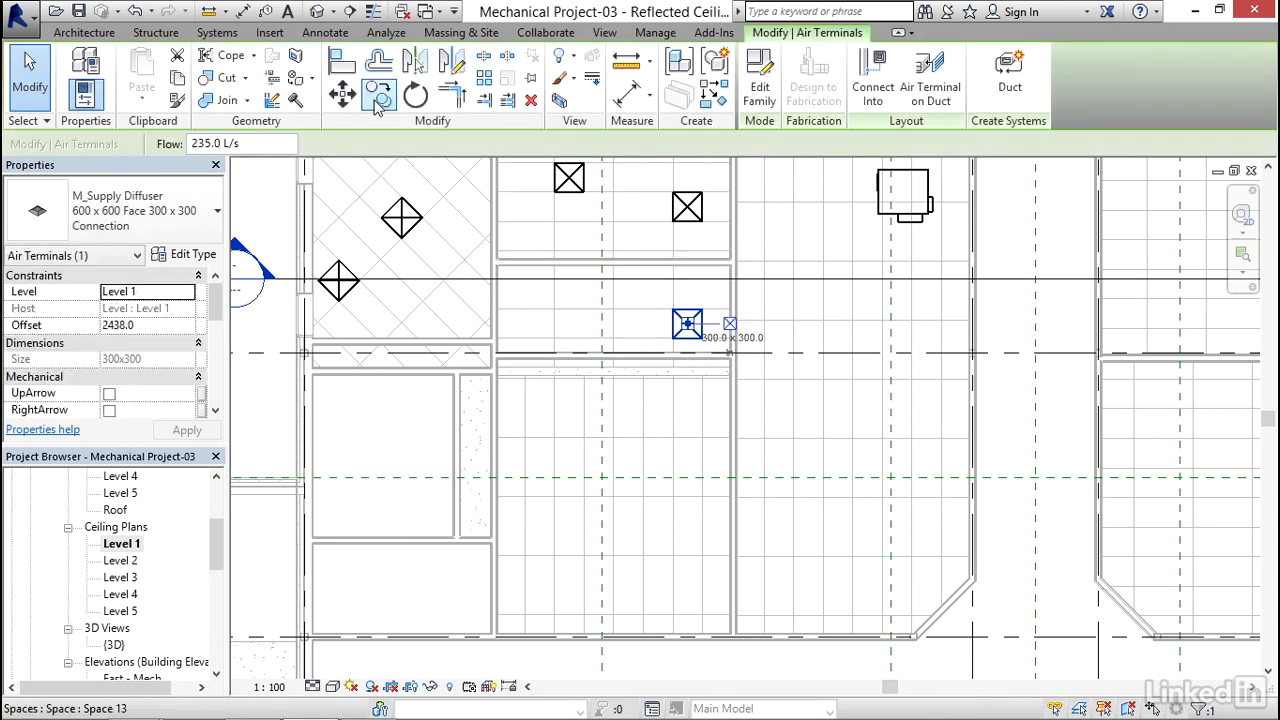
pyautogui.click(672, 339)
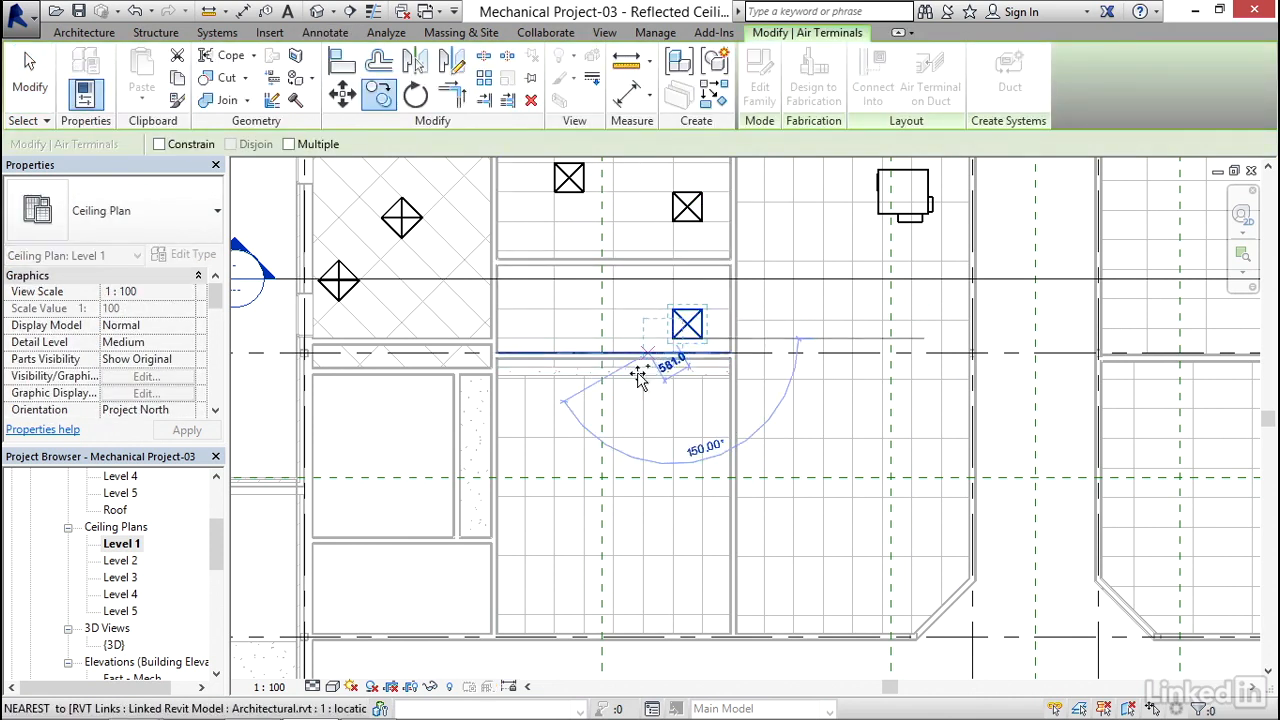
pyautogui.scroll(-2, 643, 367)
pyautogui.moveTo(637, 381); pyautogui.dragTo(662, 340, button='middle')
pyautogui.scroll(1, 637, 366)
pyautogui.scroll(1, 637, 372)
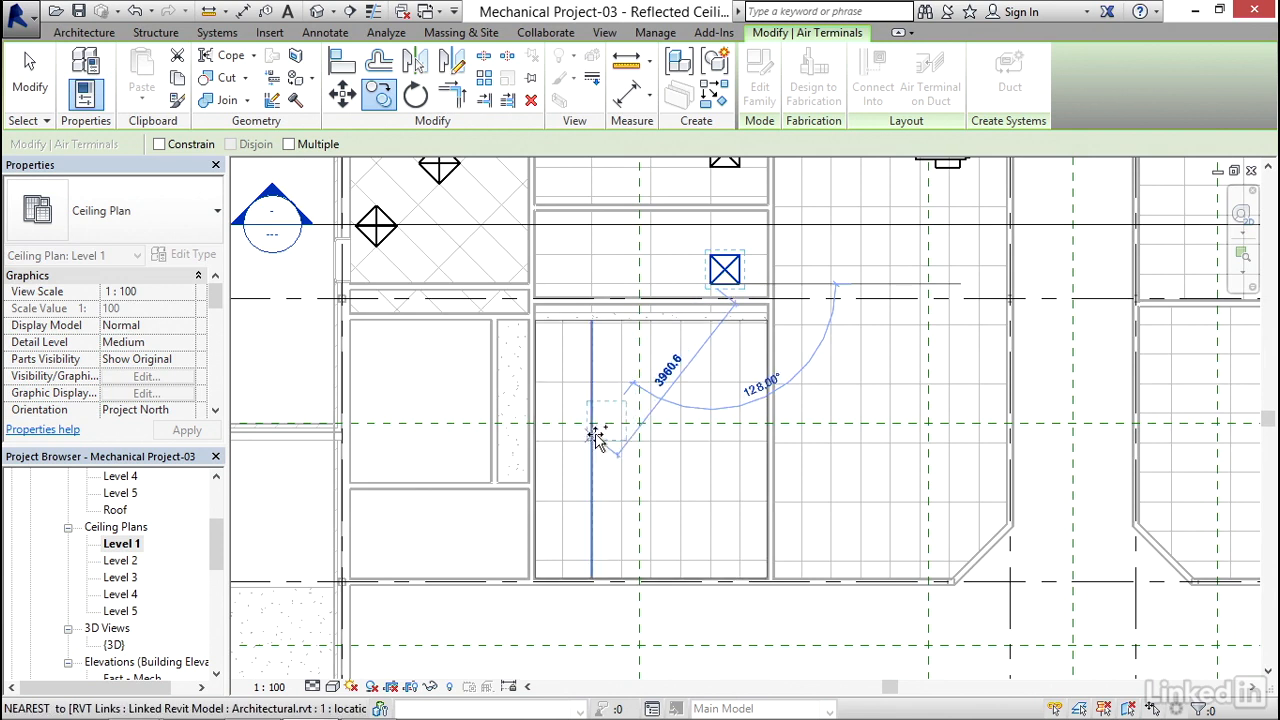
pyautogui.scroll(2, 593, 441)
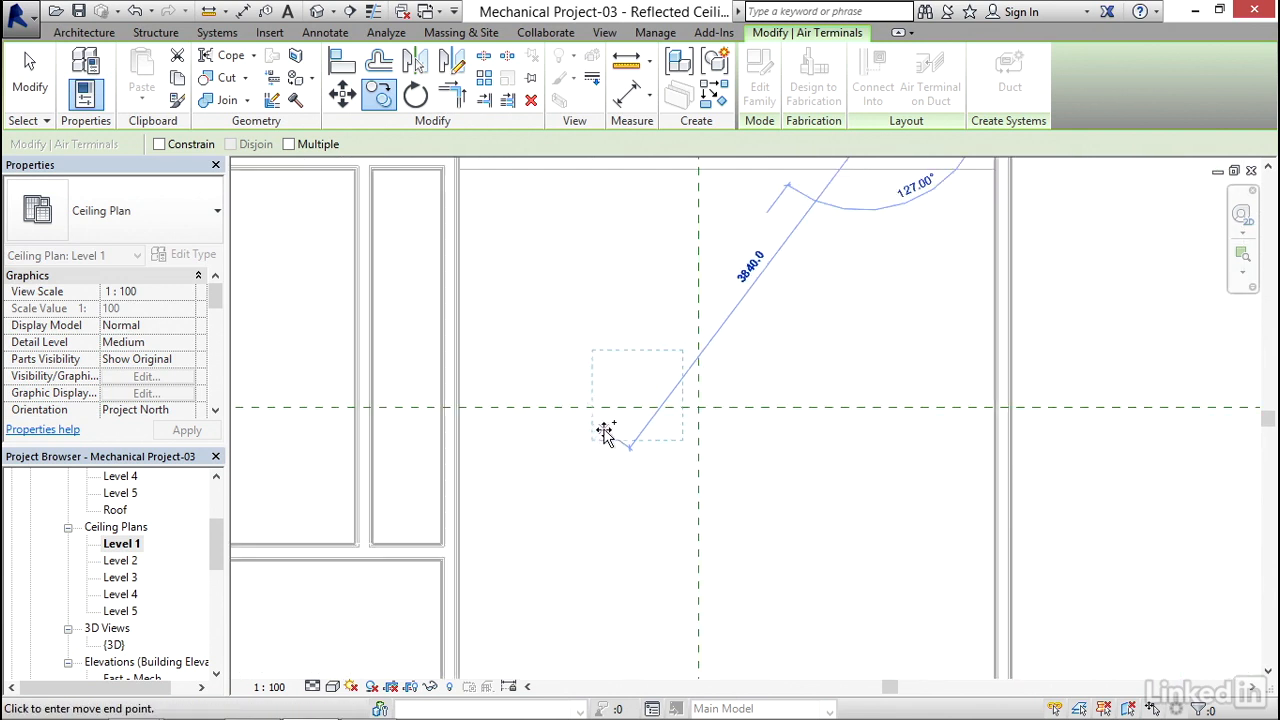
pyautogui.click(590, 448)
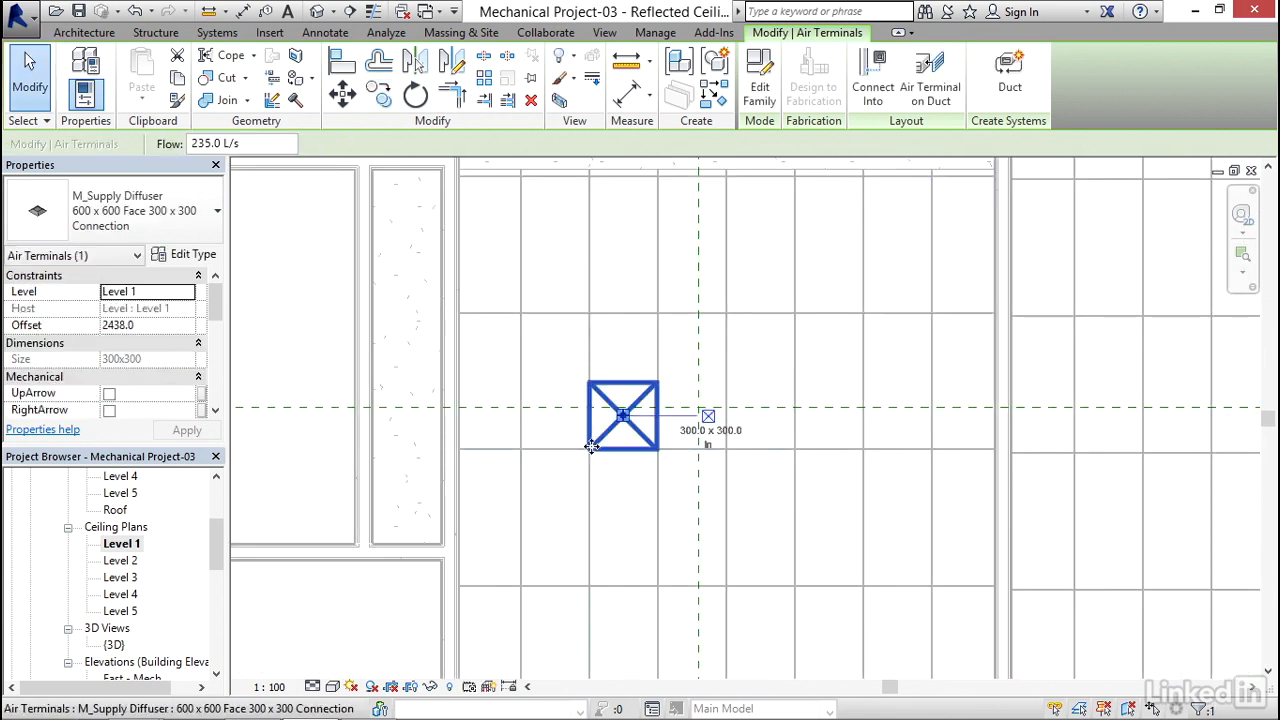
pyautogui.press('Escape')
# Make three multiple copies of the larger room's diffuser, snapped to grid intersections in a two-by-two layout
pyautogui.click(622, 400)
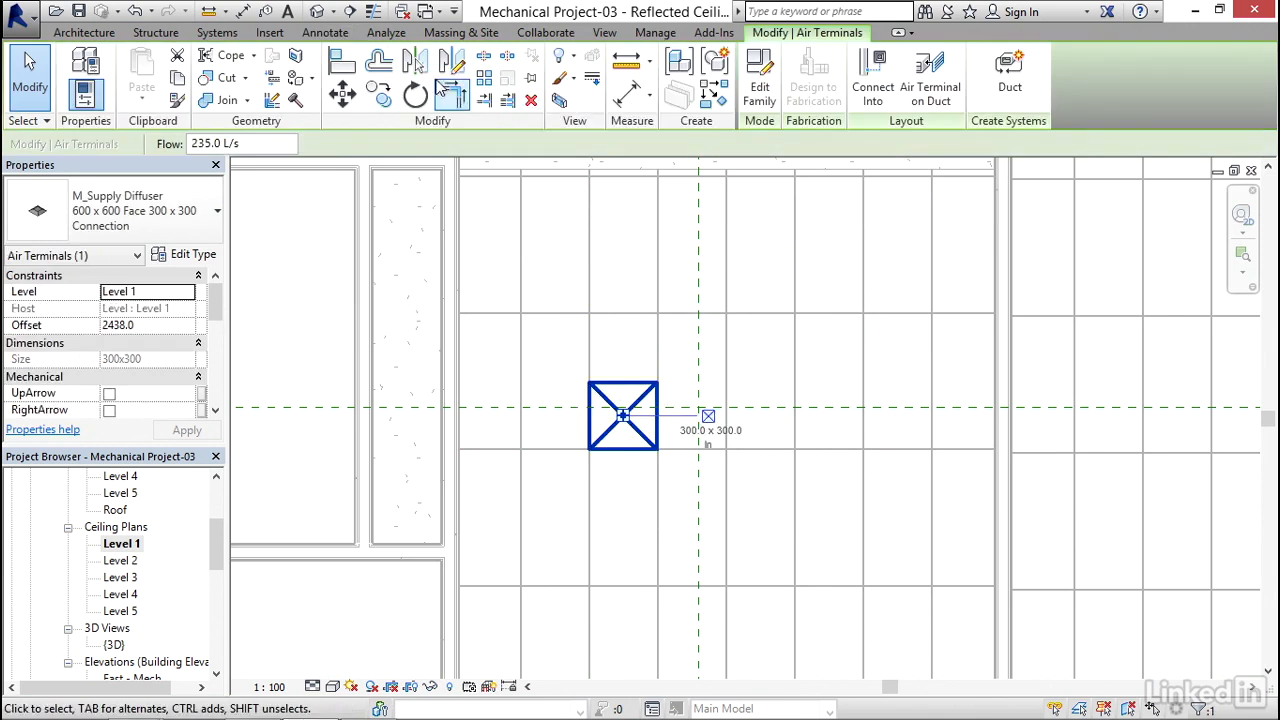
pyautogui.click(378, 94)
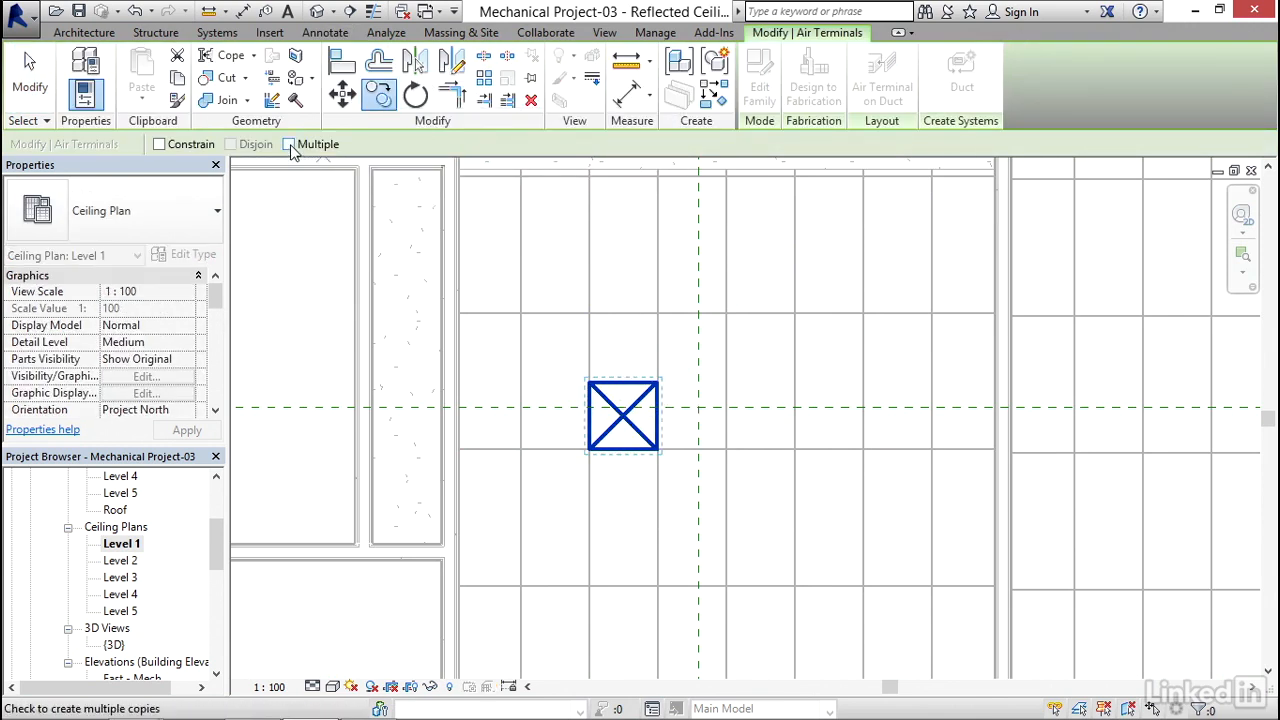
pyautogui.moveTo(680, 425); pyautogui.dragTo(654, 369, button='middle')
pyautogui.click(636, 375)
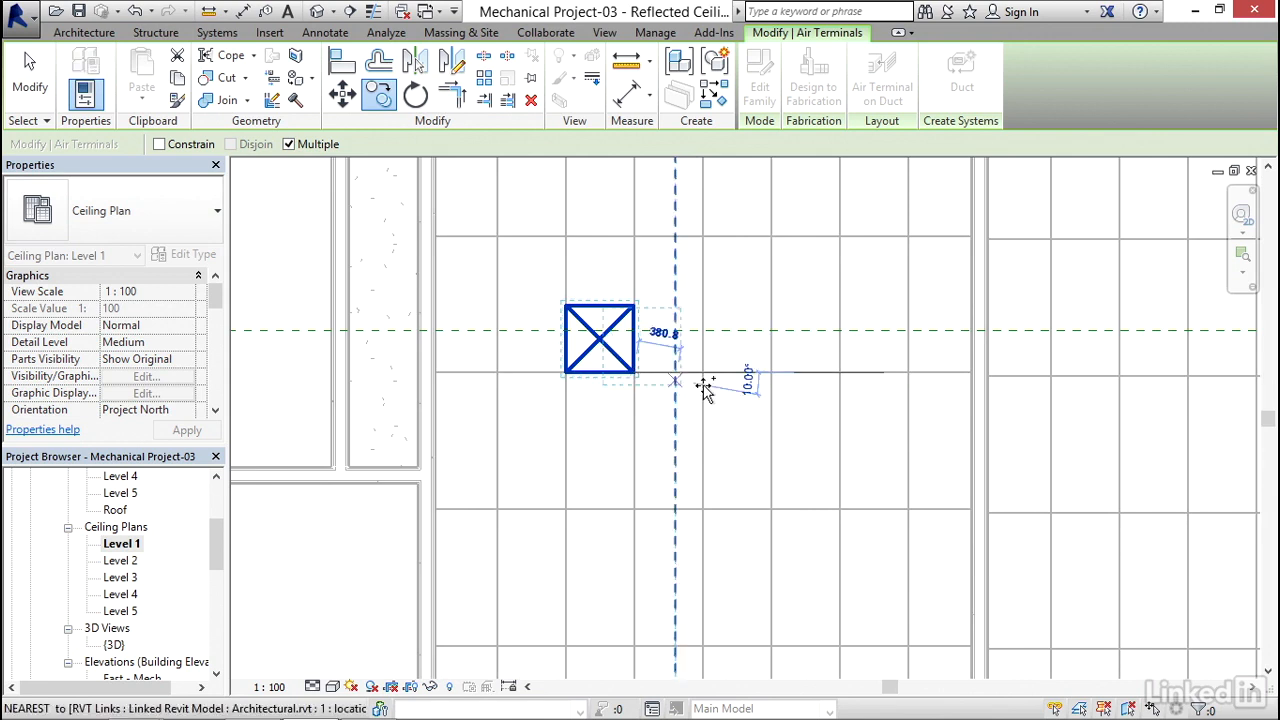
pyautogui.click(908, 375)
pyautogui.scroll(-3, 909, 376)
pyautogui.moveTo(923, 439); pyautogui.dragTo(872, 384, button='middle')
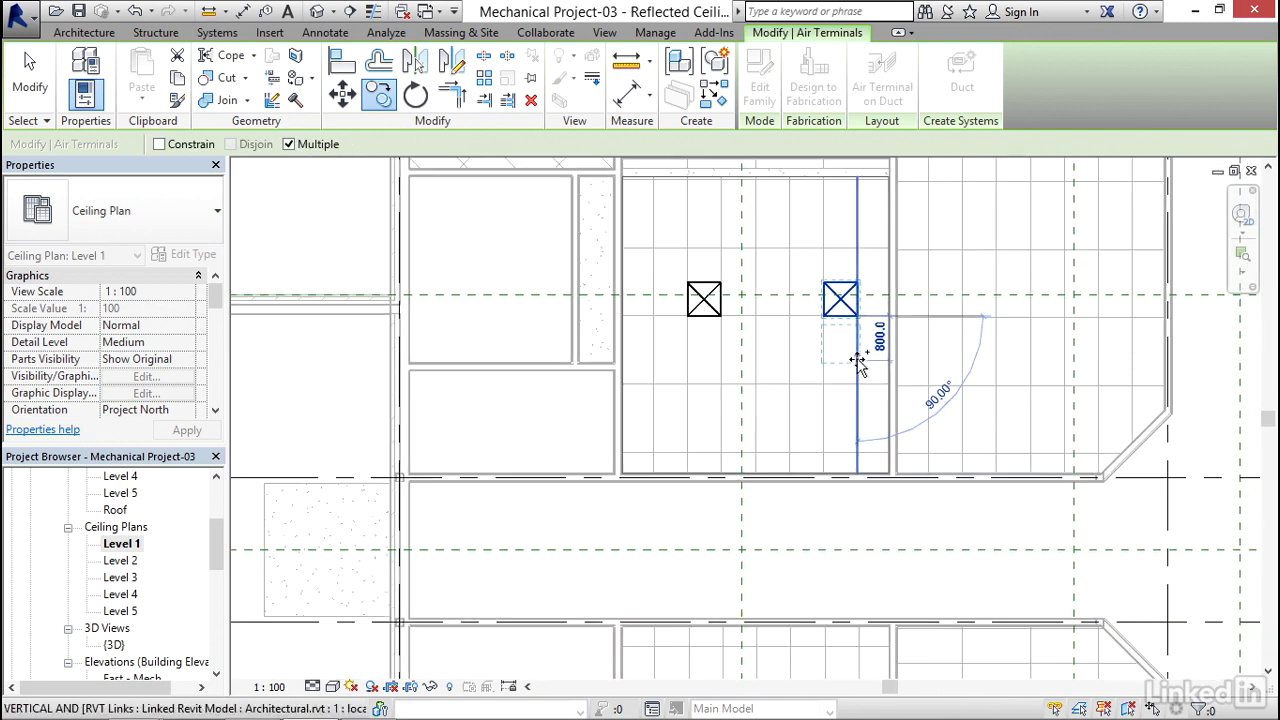
pyautogui.click(859, 452)
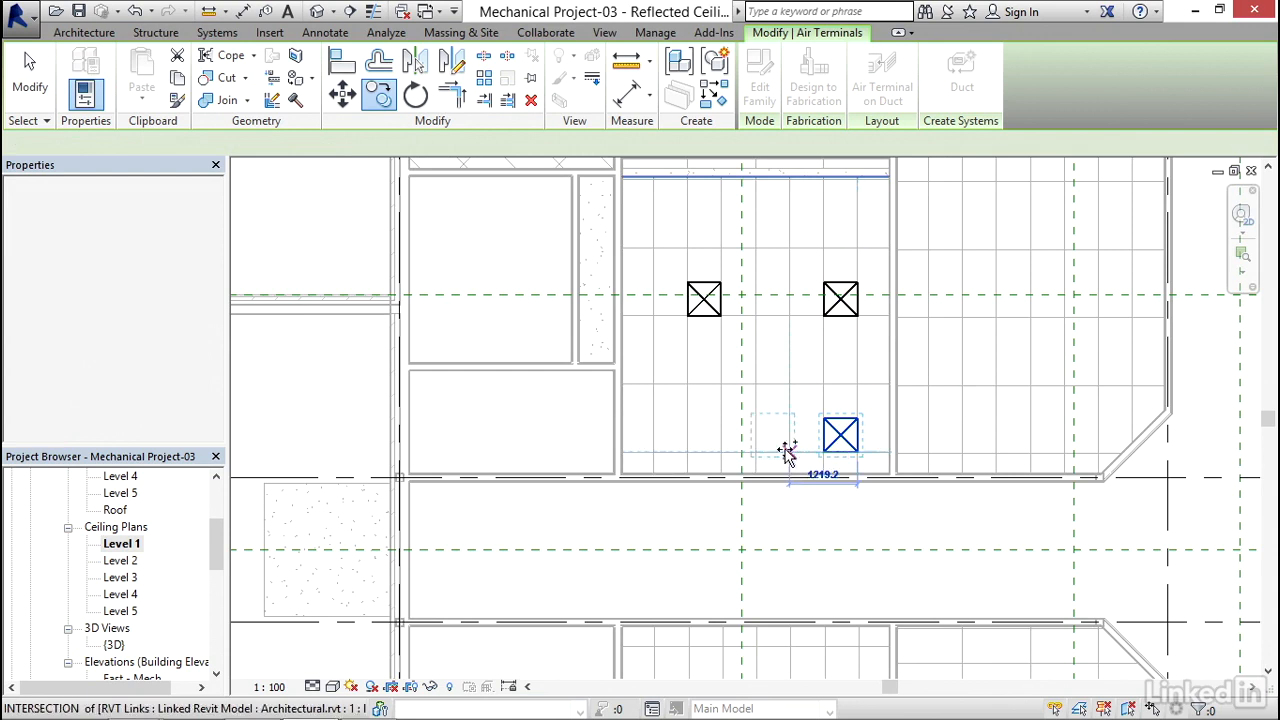
pyautogui.click(722, 452)
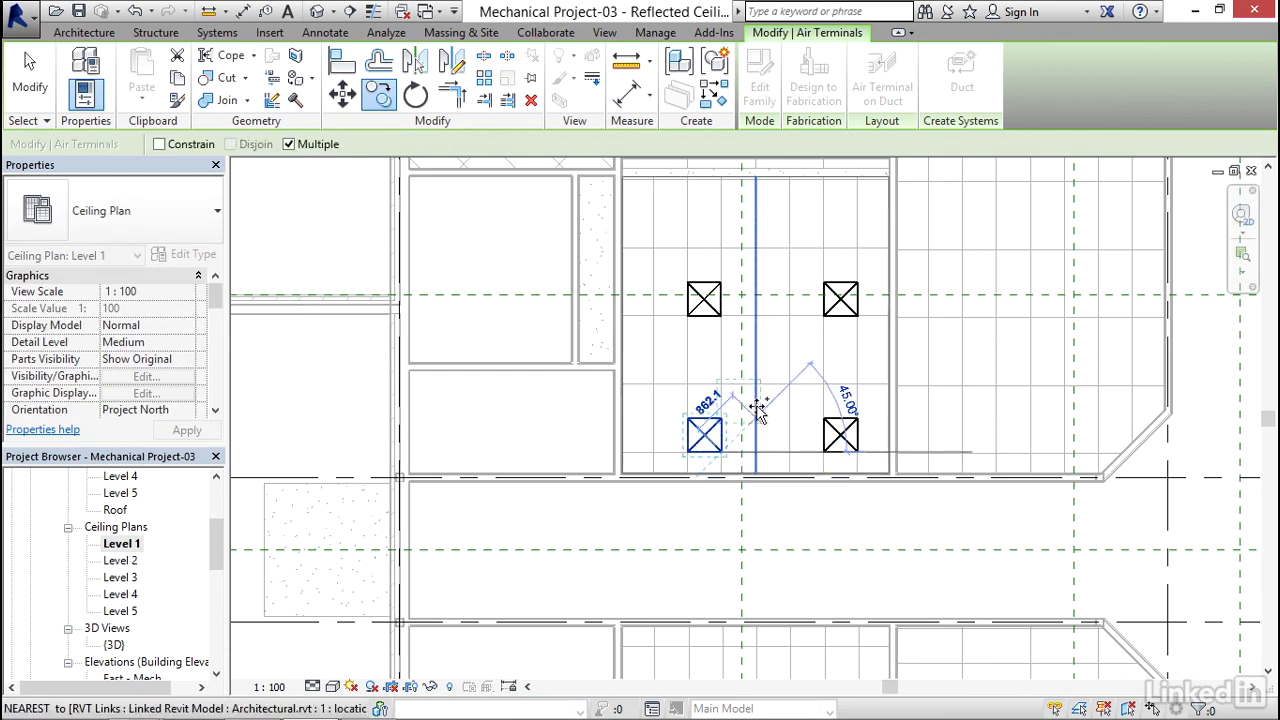
pyautogui.press('Escape')
pyautogui.press('Escape')
# Examine the placed diffusers in the default 3D view and return to the Level 1 ceiling plan
pyautogui.scroll(-4, 765, 378)
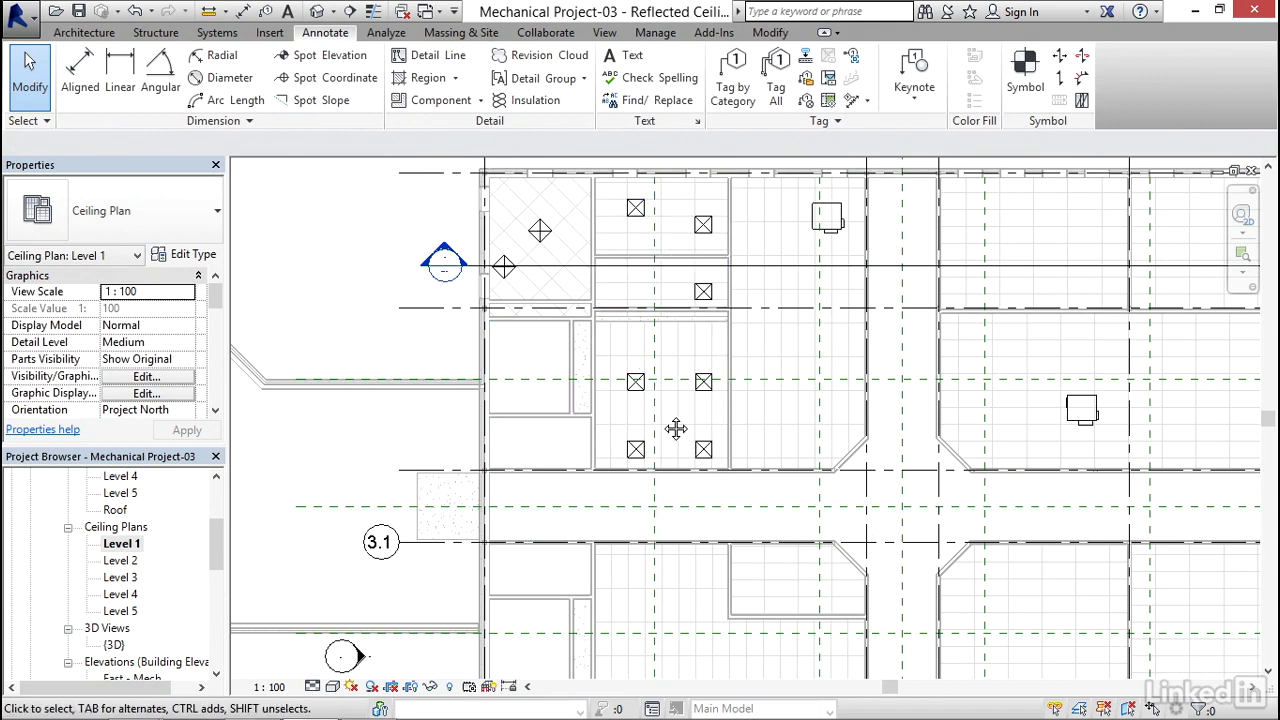
pyautogui.moveTo(665, 423); pyautogui.dragTo(633, 419, button='middle')
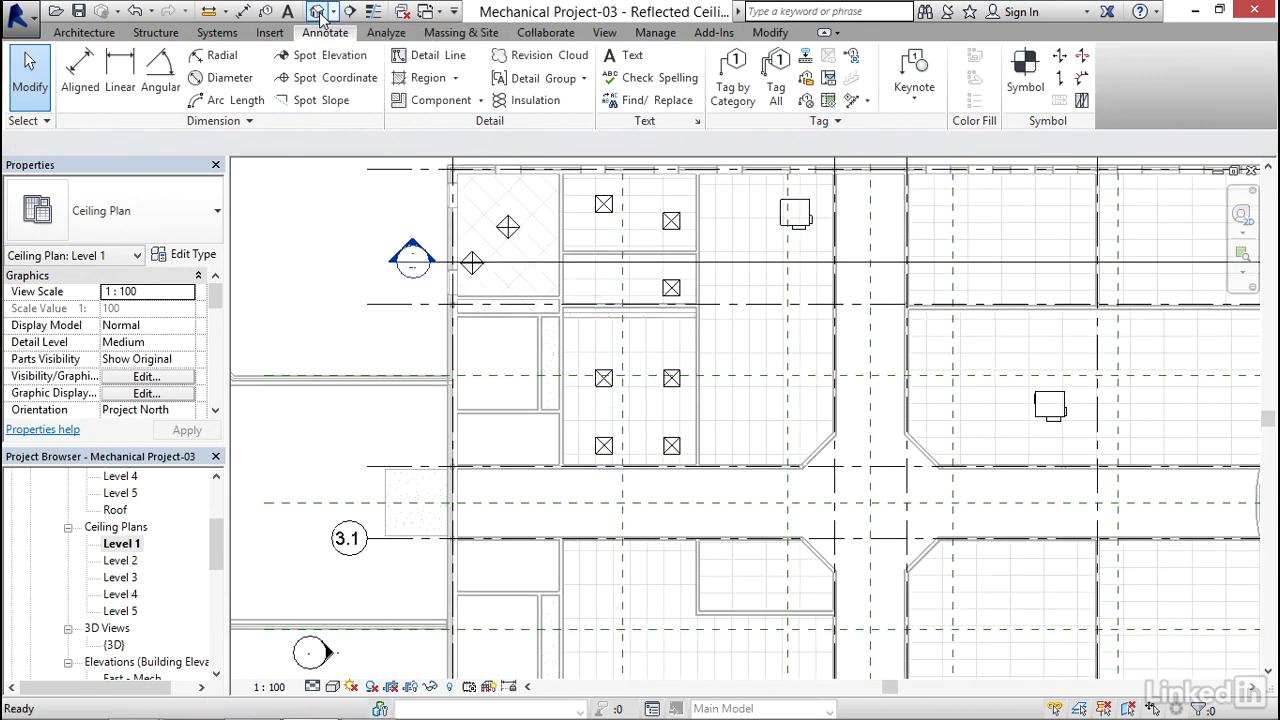
pyautogui.click(317, 12)
pyautogui.scroll(5, 640, 403)
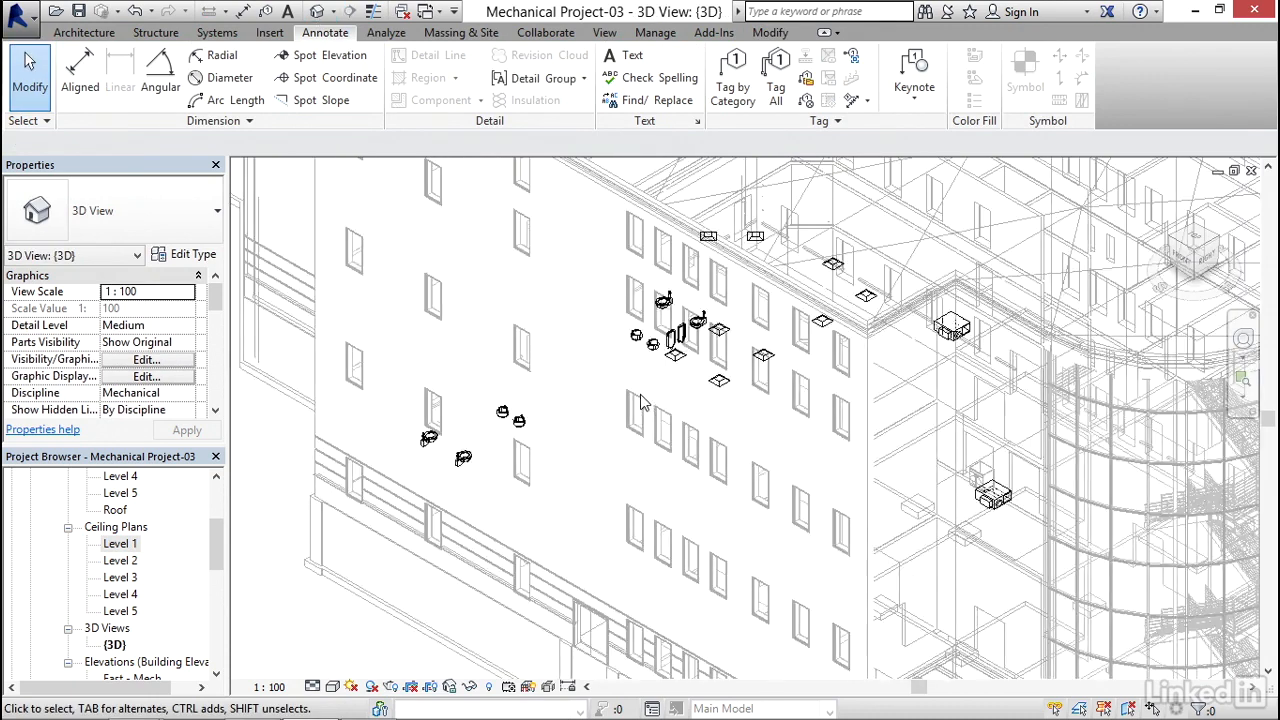
pyautogui.scroll(4, 640, 403)
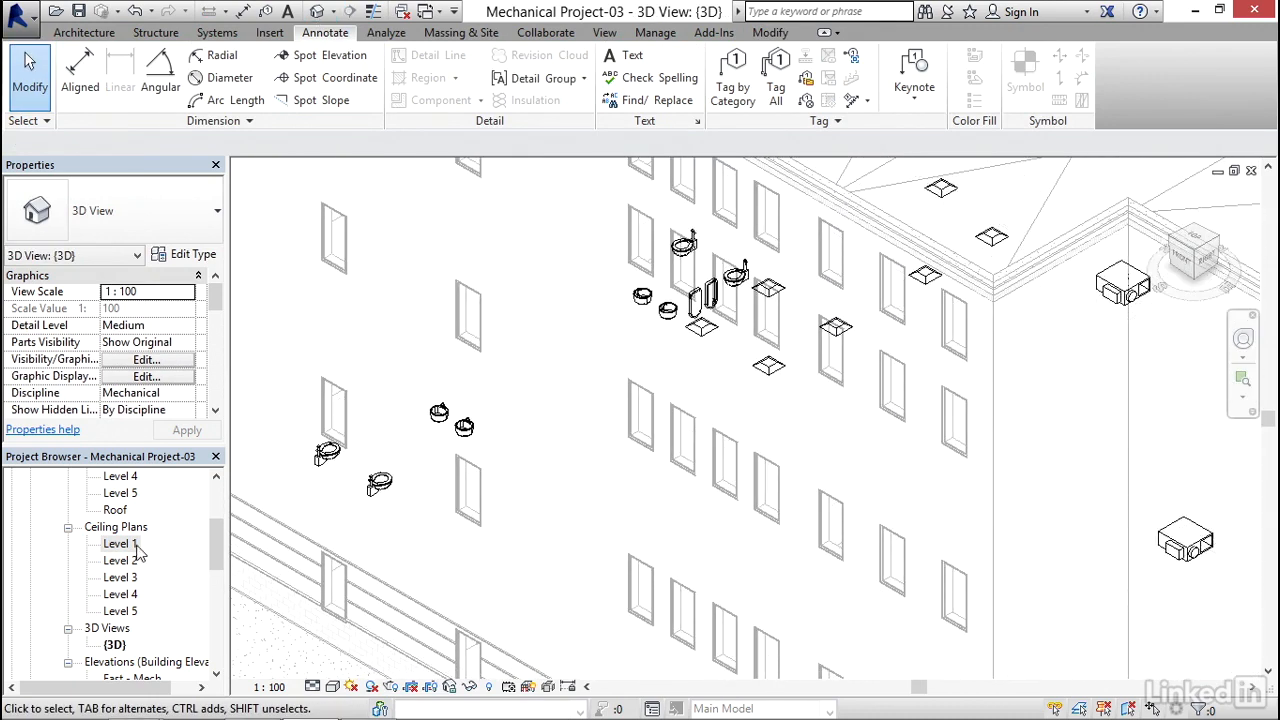
pyautogui.doubleClick(122, 544)
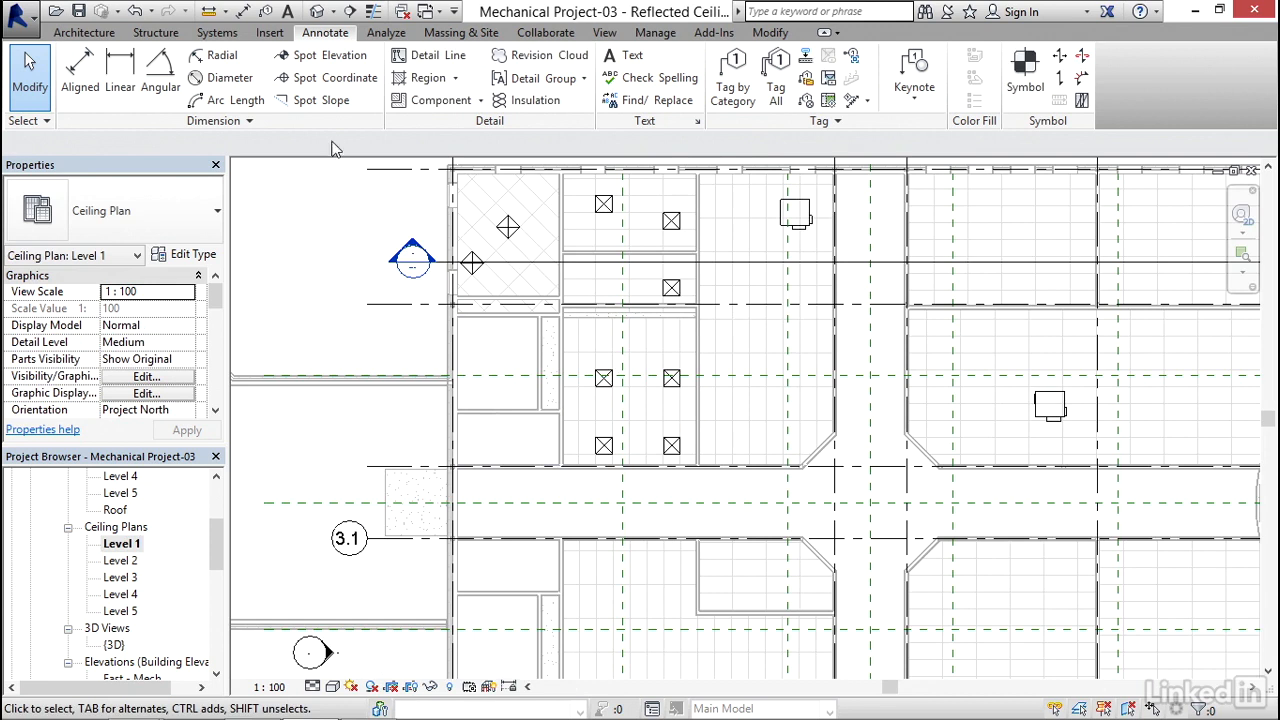
# Check the ceiling heights in the rooms with the new diffusers using Spot Elevation, without placing an annotation
pyautogui.click(318, 55)
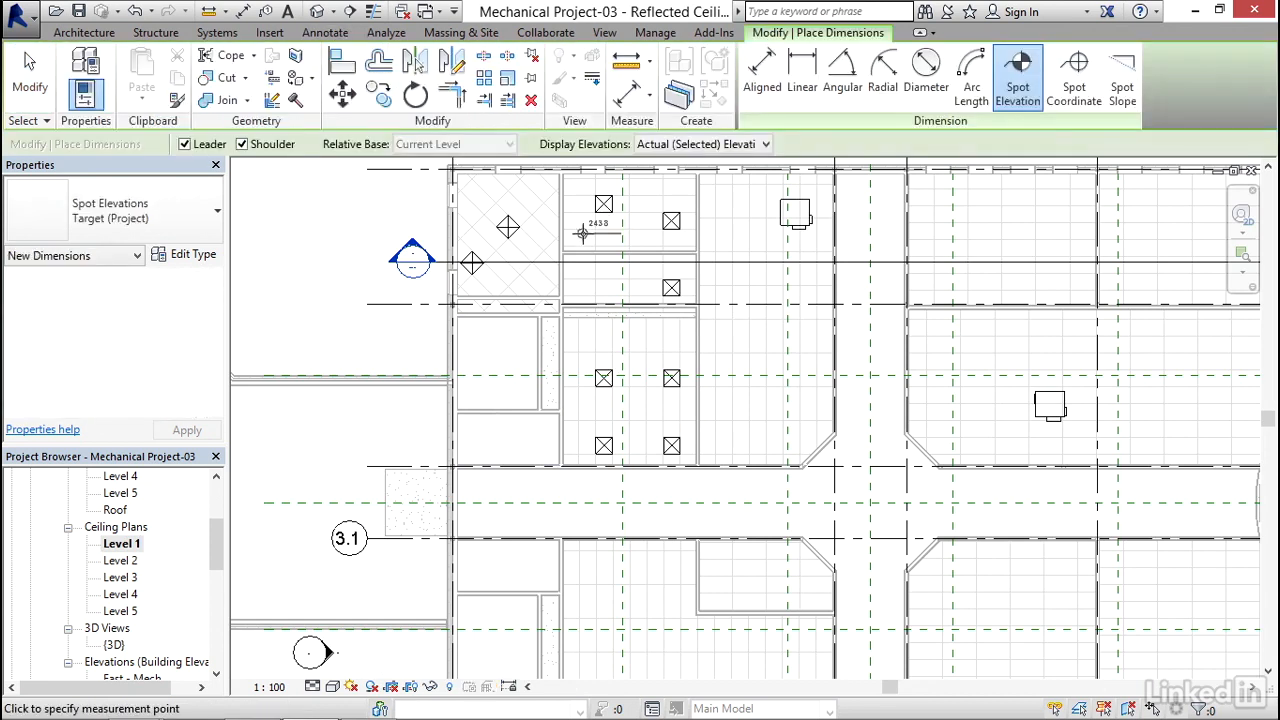
pyautogui.scroll(3, 583, 234)
pyautogui.moveTo(590, 408); pyautogui.dragTo(560, 200, button='middle')
pyautogui.scroll(-2, 560, 200)
pyautogui.moveTo(612, 297); pyautogui.dragTo(620, 418, button='middle')
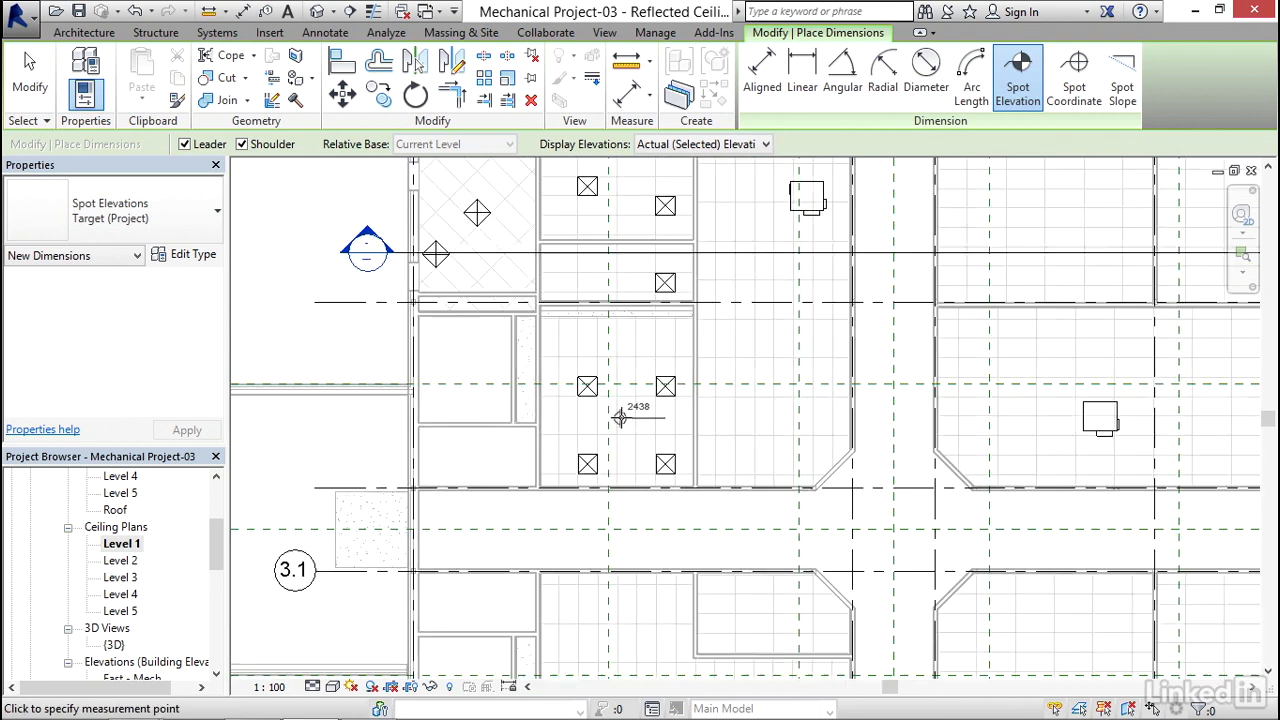
# End the Spot Elevation command and examine the layout of supply diffusers and VAV units across the Level 1 ceiling plan rooms
pyautogui.scroll(1, 620, 418)
pyautogui.press('Escape')
pyautogui.press('Escape')
pyautogui.moveTo(440, 210); pyautogui.dragTo(450, 375, button='middle')
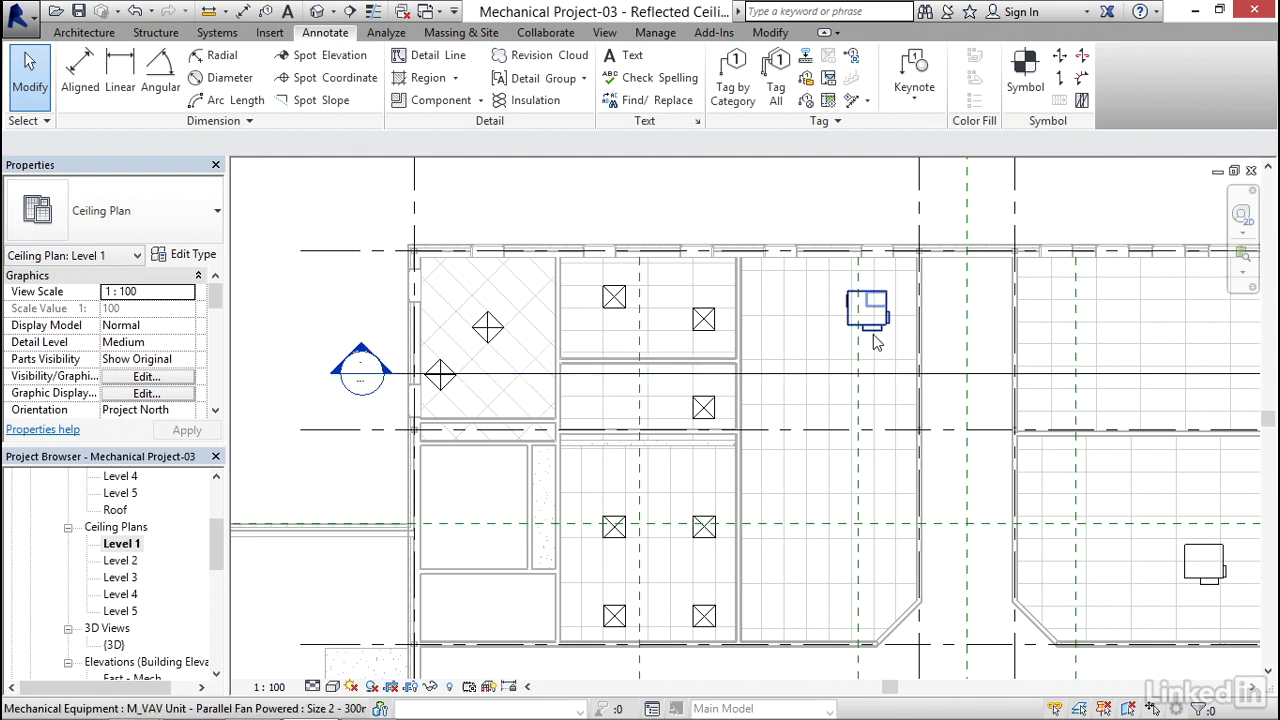
pyautogui.scroll(-2, 876, 343)
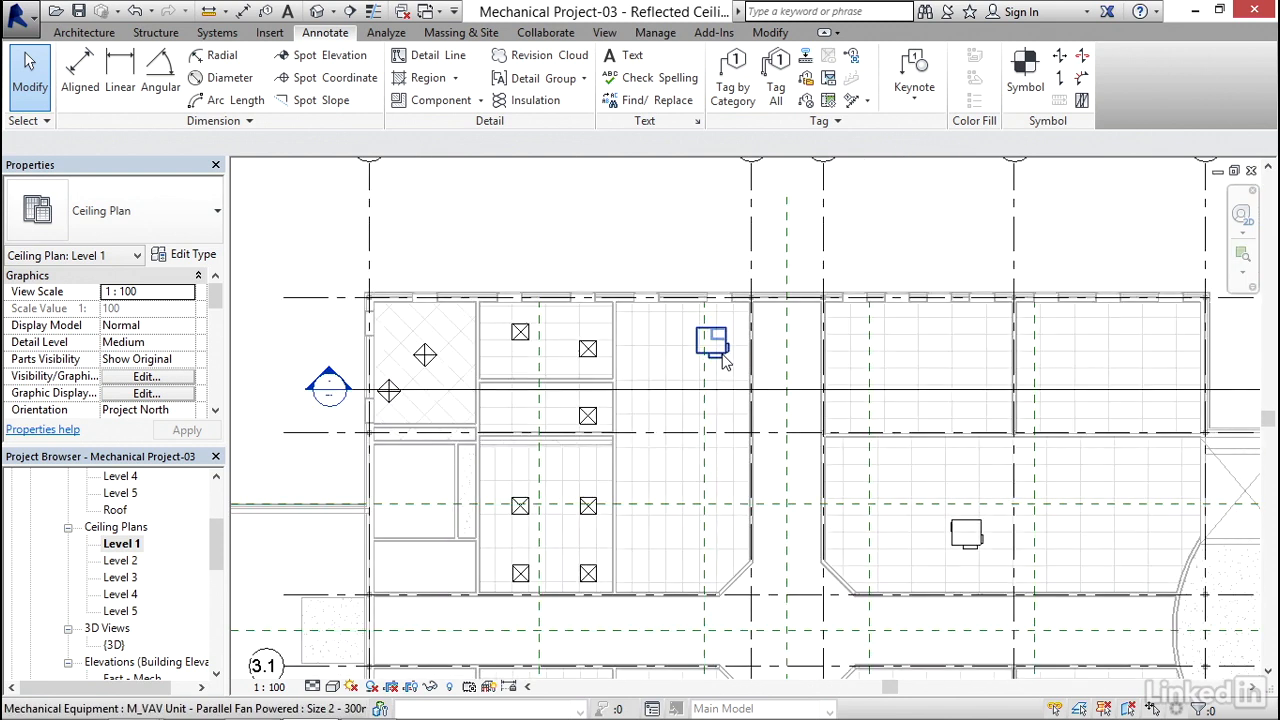
pyautogui.scroll(3, 700, 350)
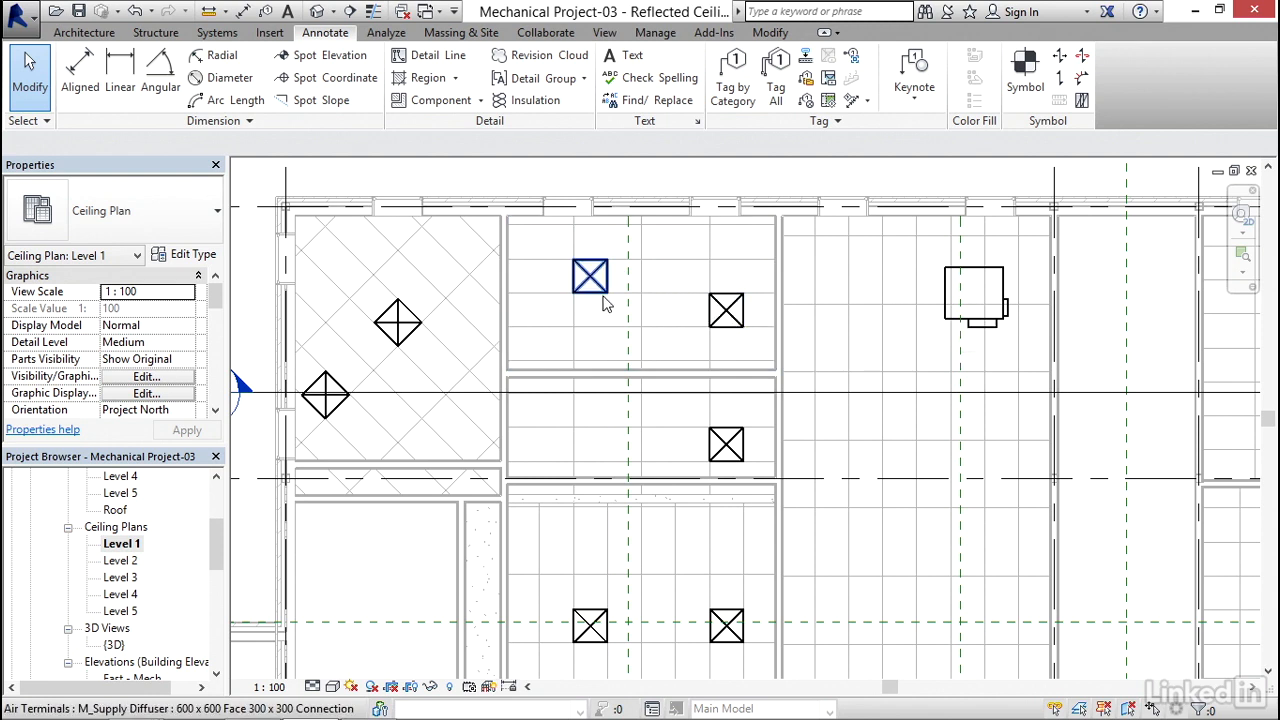
pyautogui.scroll(-5, 603, 300)
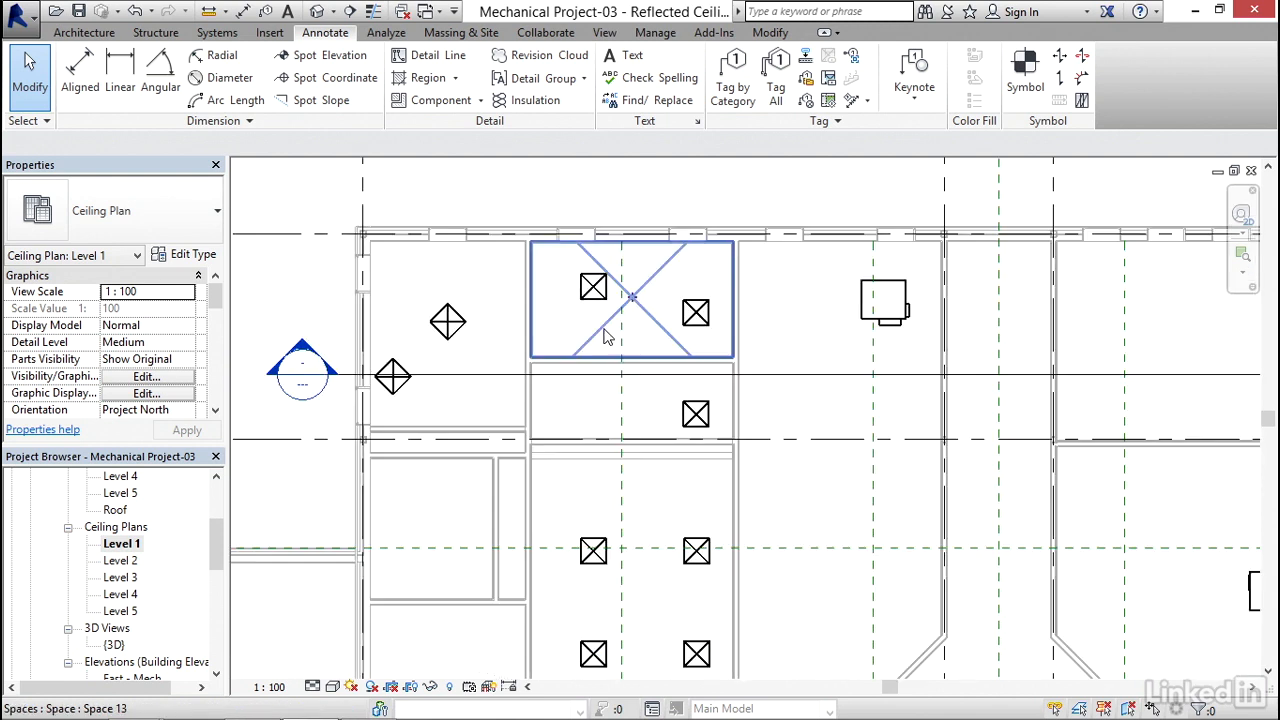
pyautogui.moveTo(681, 477); pyautogui.dragTo(566, 423, button='middle')
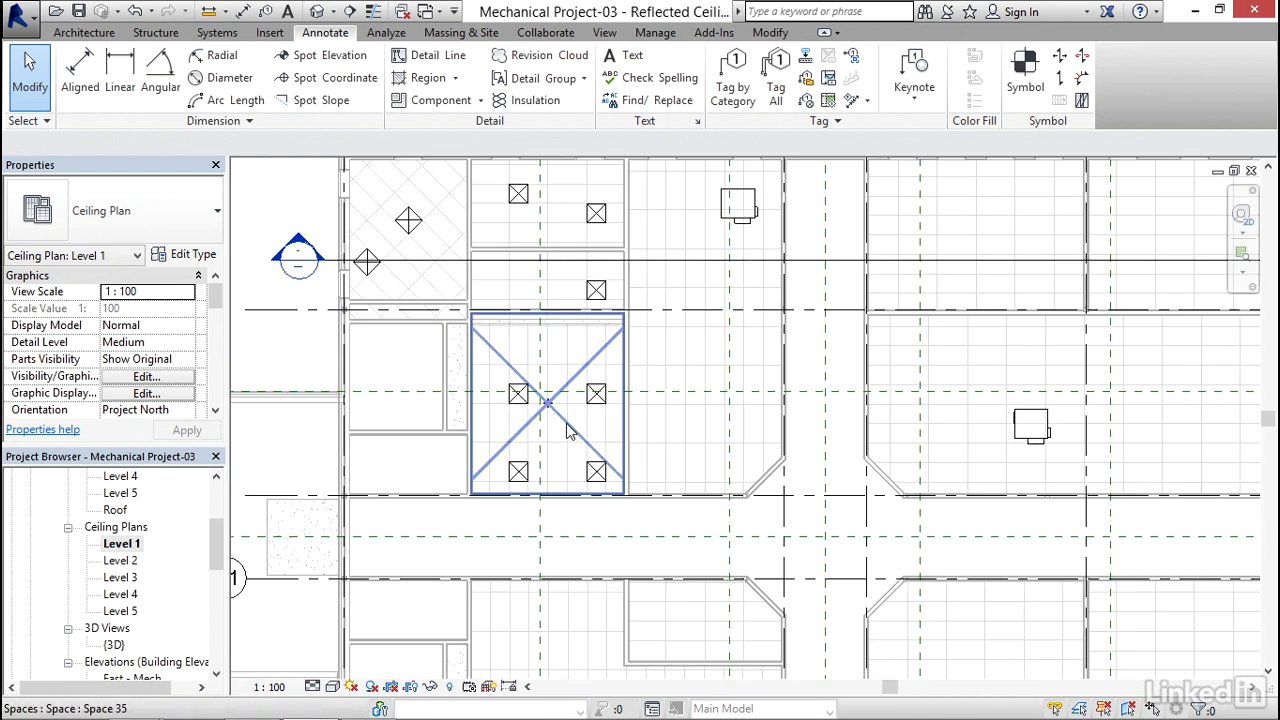
pyautogui.scroll(2, 663, 380)
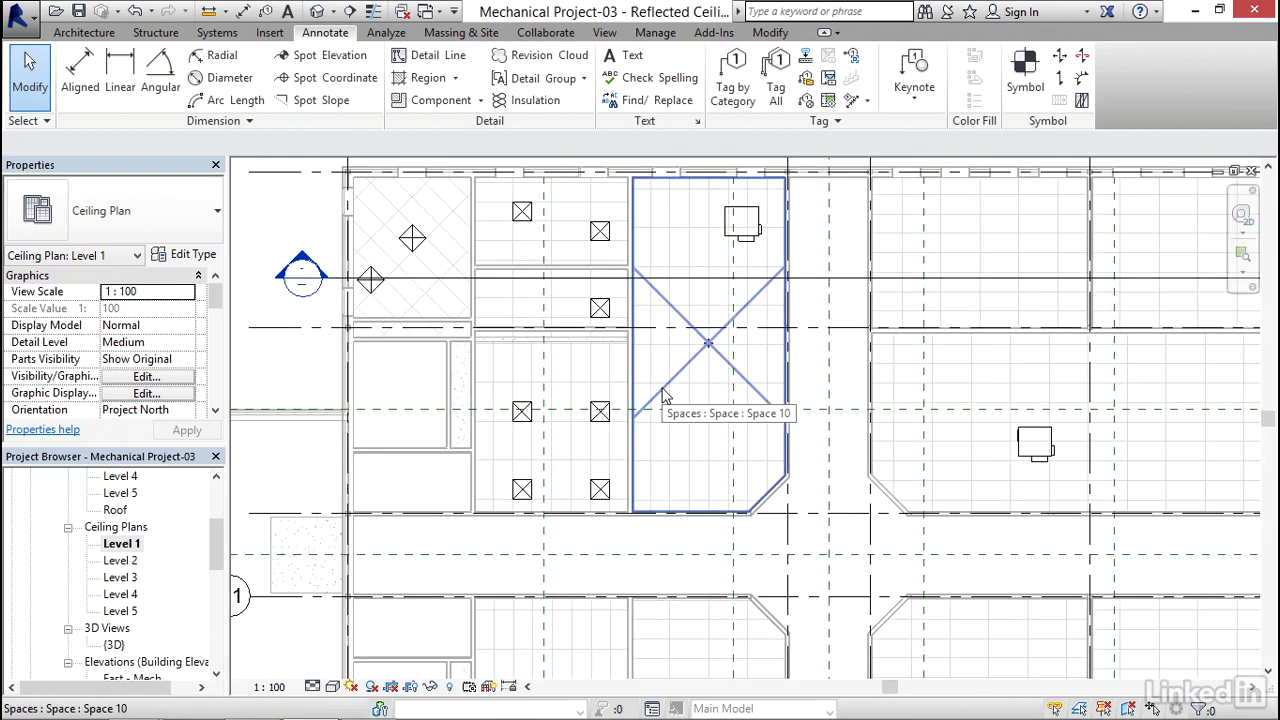